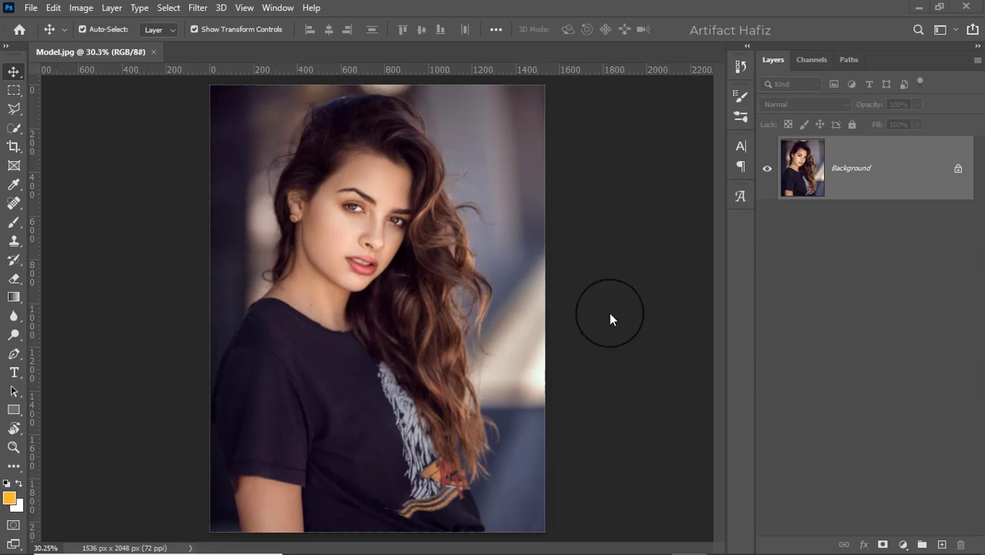
- Duplicate the Background layer and select the Background copy
{"action": "left_click_drag", "start_coordinate": [857, 164], "coordinate": [850, 225]}
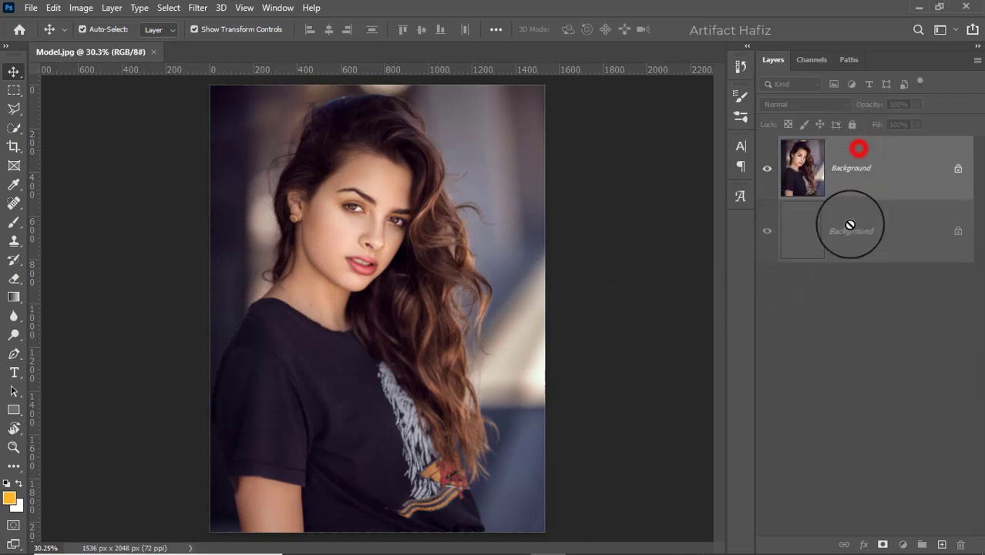
{"action": "left_click_drag", "start_coordinate": [850, 225], "coordinate": [941, 545]}
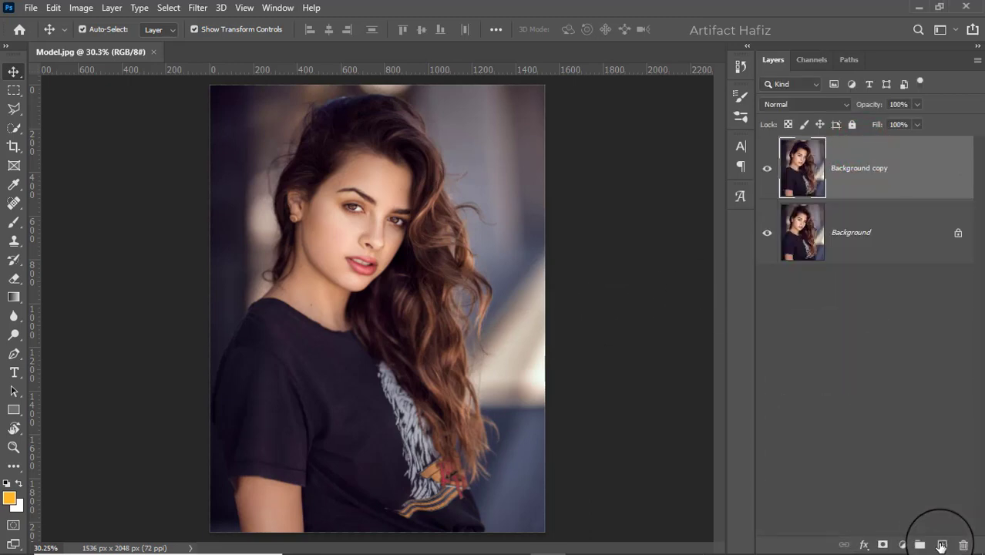
{"action": "left_click", "coordinate": [849, 168]}
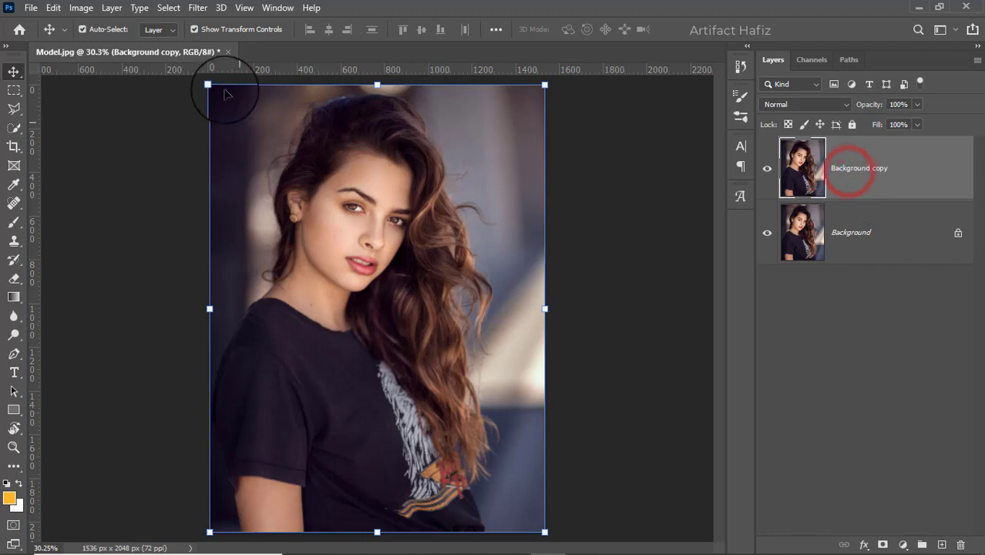
- Convert the Background copy to a smart object and apply the Camera Raw filter to it
{"action": "left_click", "coordinate": [198, 8]}
{"action": "left_click", "coordinate": [205, 45]}
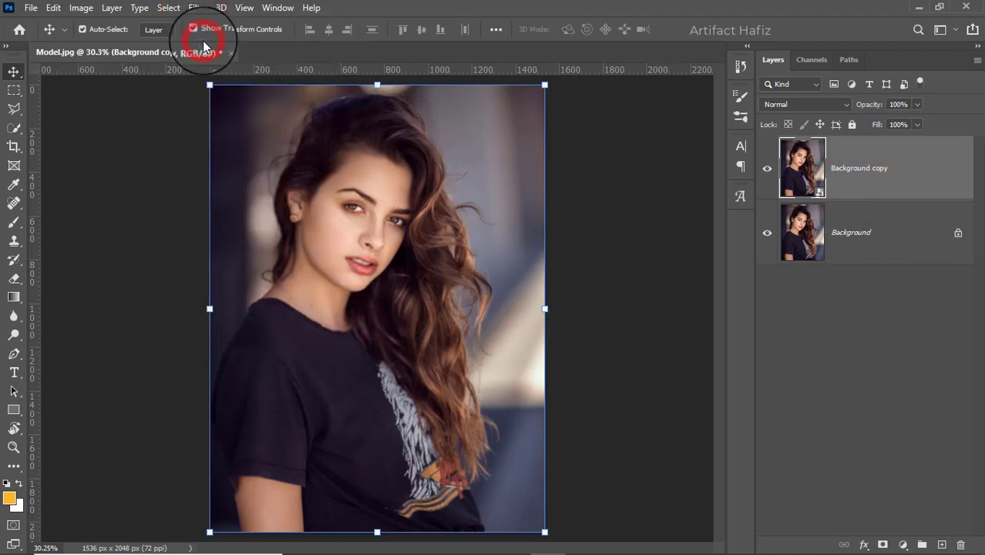
{"action": "left_click", "coordinate": [198, 7]}
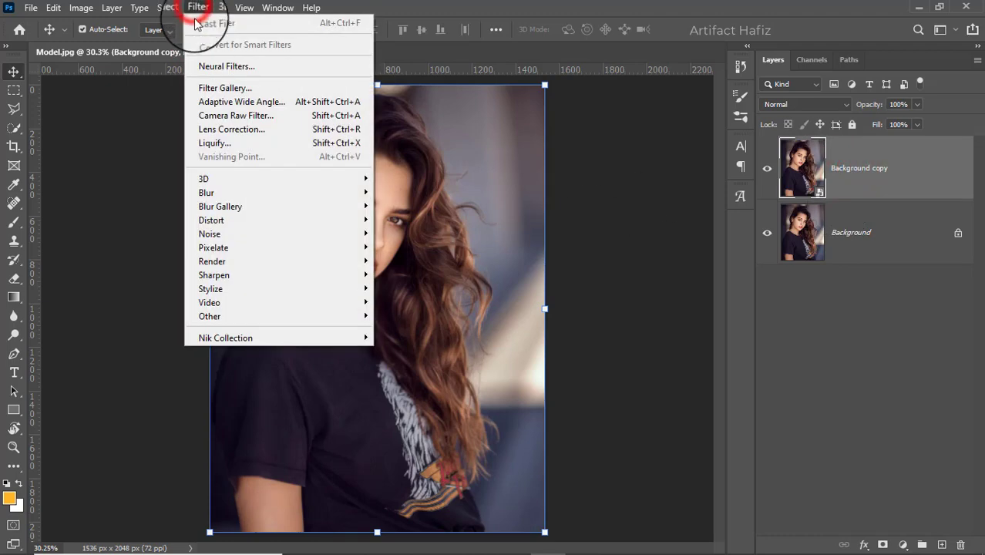
{"action": "left_click", "coordinate": [231, 115]}
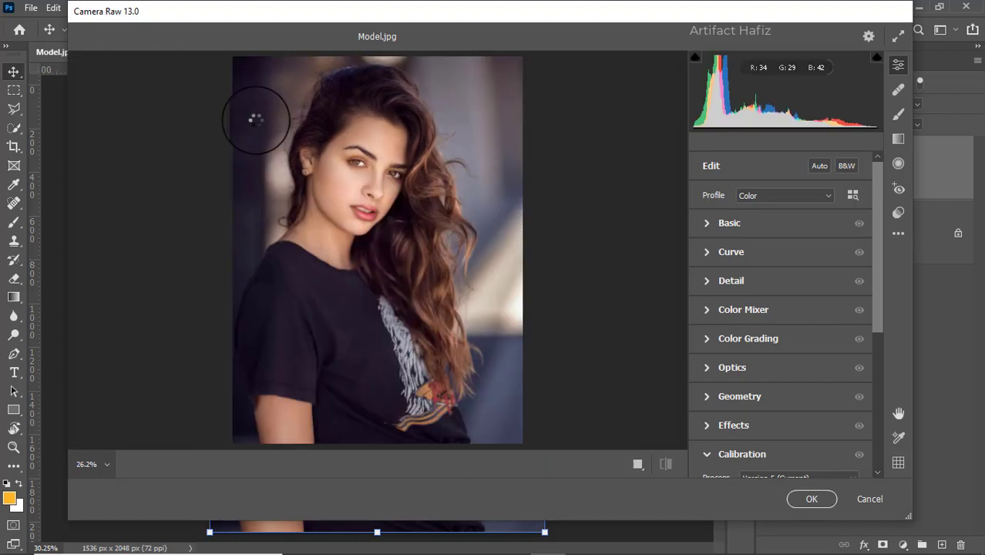
- In the Basic panel, set Highlights -46, Whites +35, Blacks +19 and Shadows +20
{"action": "left_click", "coordinate": [709, 224]}
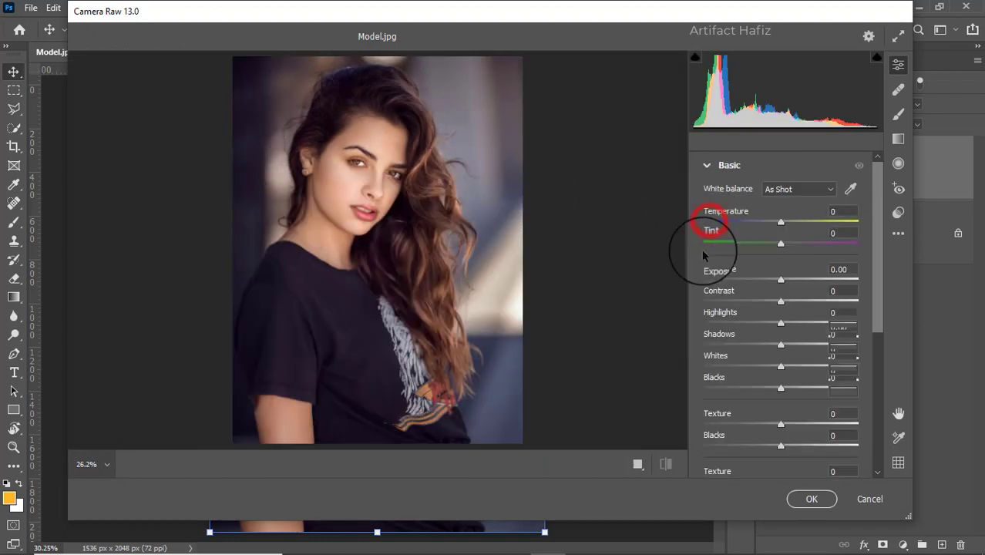
{"action": "left_click_drag", "start_coordinate": [780, 323], "coordinate": [745, 328]}
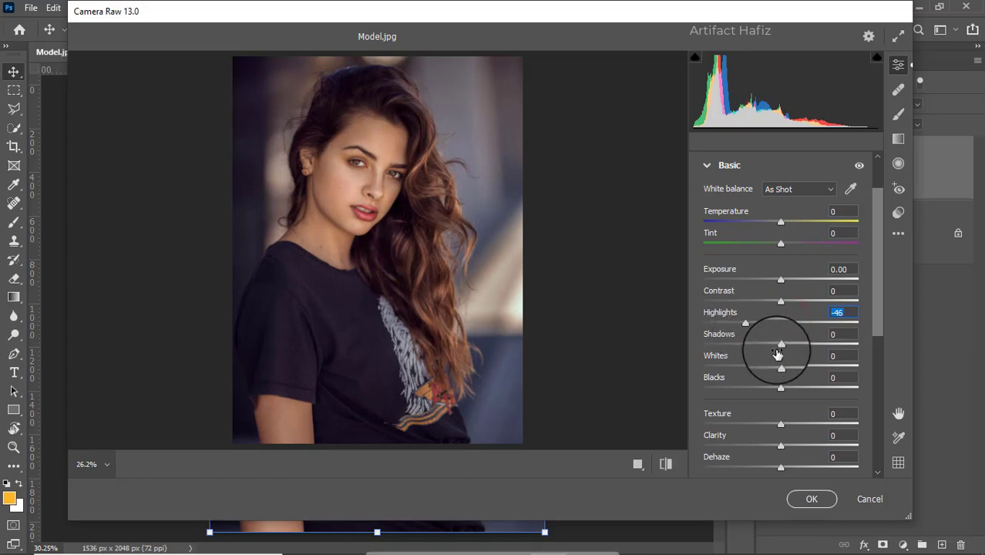
{"action": "left_click_drag", "start_coordinate": [780, 365], "coordinate": [807, 372]}
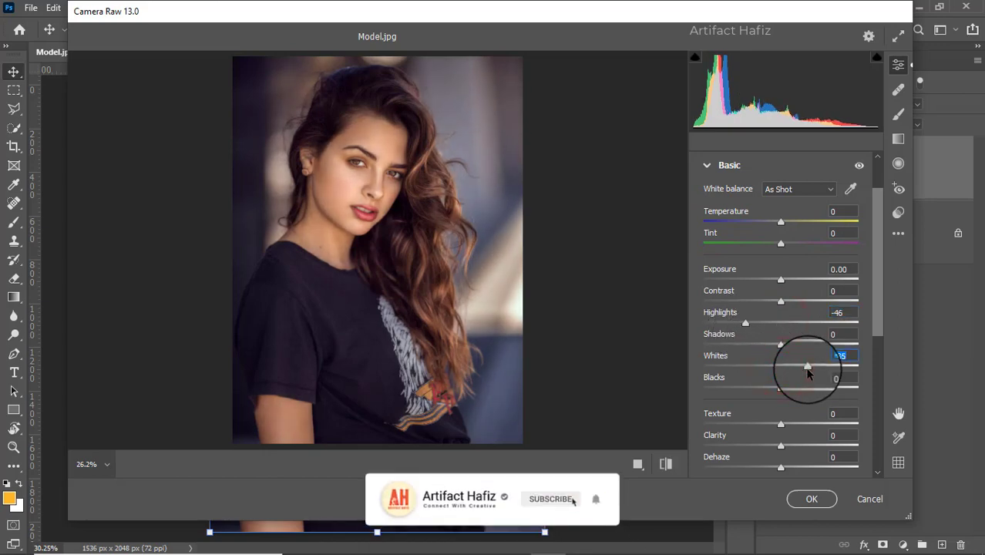
{"action": "left_click_drag", "start_coordinate": [781, 387], "coordinate": [795, 389]}
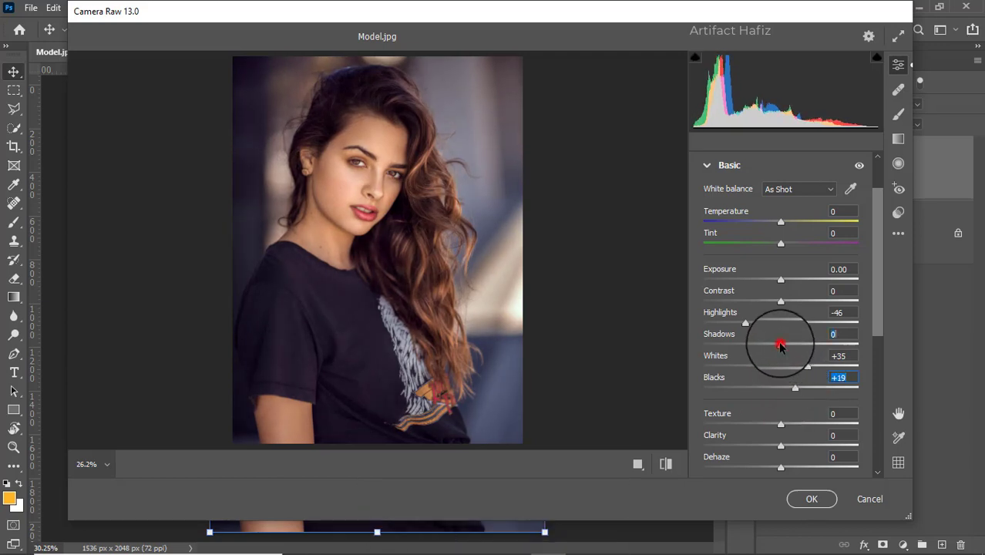
{"action": "mouse_move", "coordinate": [781, 344]}
{"action": "left_mouse_down"}
{"action": "mouse_move", "coordinate": [836, 346]}
{"action": "mouse_move", "coordinate": [791, 346]}
{"action": "mouse_move", "coordinate": [818, 347]}
{"action": "mouse_move", "coordinate": [799, 353]}
{"action": "left_mouse_up"}
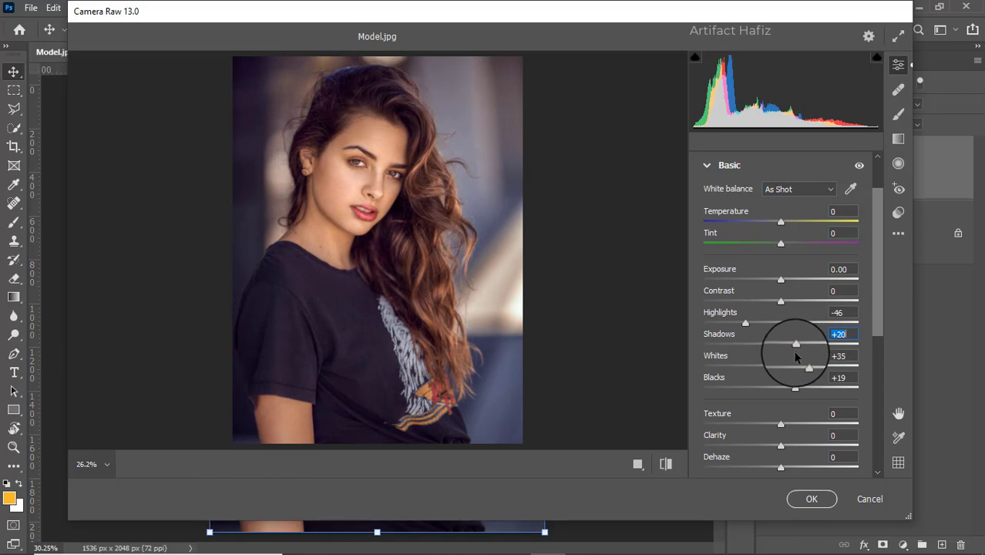
- Lower Contrast to -12, with Texture -4 and Clarity +4
{"action": "mouse_move", "coordinate": [780, 301]}
{"action": "left_mouse_down"}
{"action": "mouse_move", "coordinate": [748, 302]}
{"action": "mouse_move", "coordinate": [771, 305]}
{"action": "mouse_move", "coordinate": [776, 324]}
{"action": "left_mouse_up"}
{"action": "scroll", "coordinate": [772, 315], "scroll_direction": "down", "scroll_amount": 3}
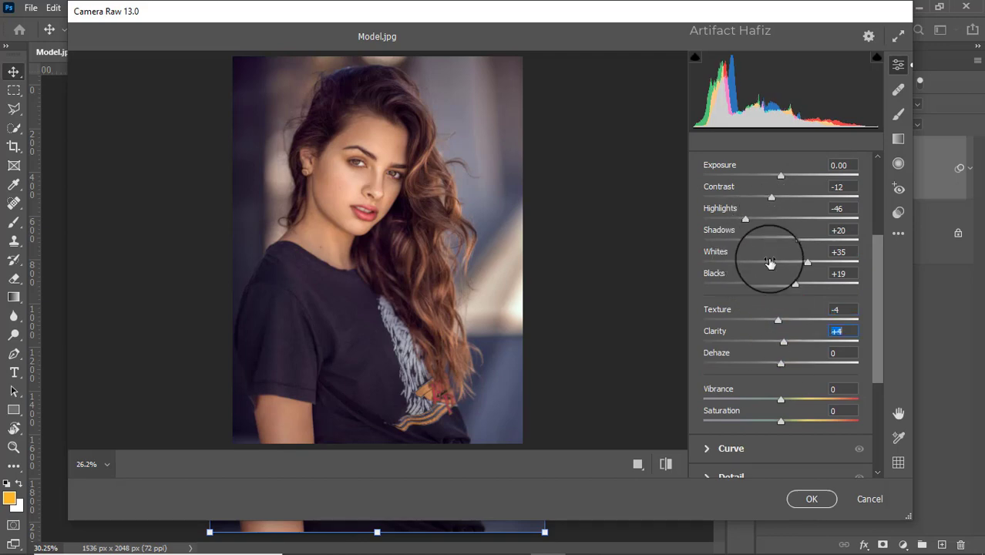
{"action": "scroll", "coordinate": [767, 308], "scroll_direction": "down", "scroll_amount": 1}
{"action": "scroll", "coordinate": [779, 306], "scroll_direction": "down", "scroll_amount": 1}
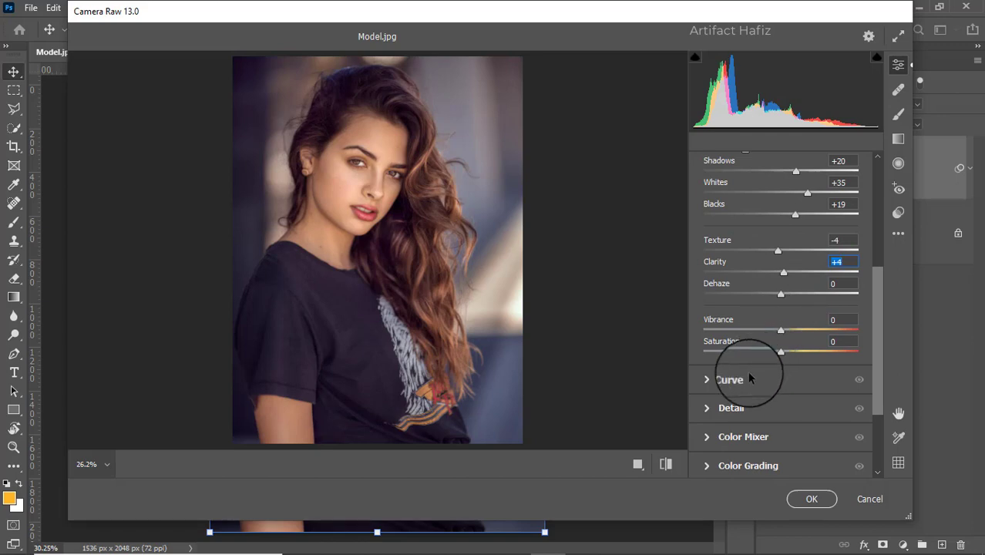
{"action": "scroll", "coordinate": [709, 356], "scroll_direction": "down", "scroll_amount": 1}
- Add tone curve points at 70/62 and 195/202 for a gentle S curve
{"action": "left_click", "coordinate": [706, 347]}
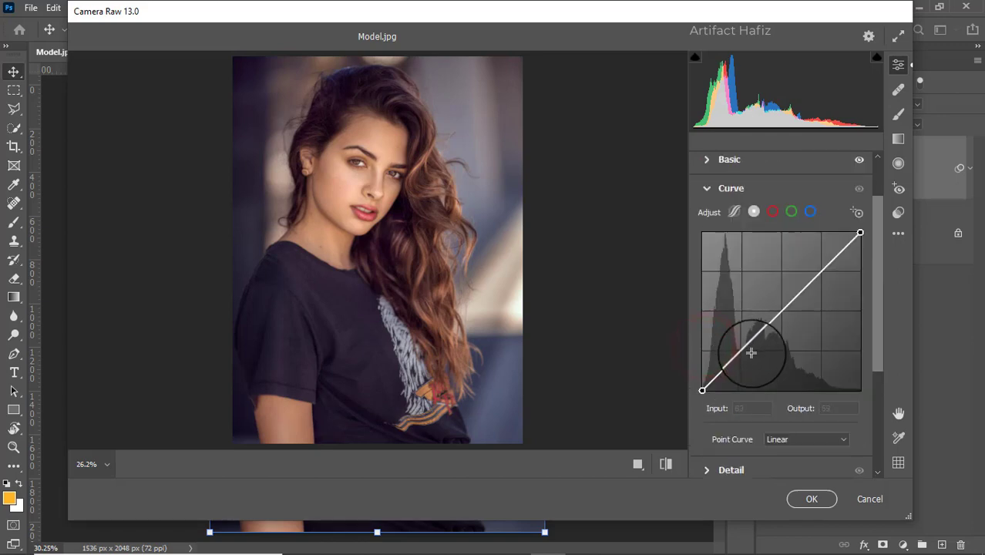
{"action": "left_click", "coordinate": [744, 352]}
{"action": "left_click_drag", "start_coordinate": [744, 352], "coordinate": [745, 353]}
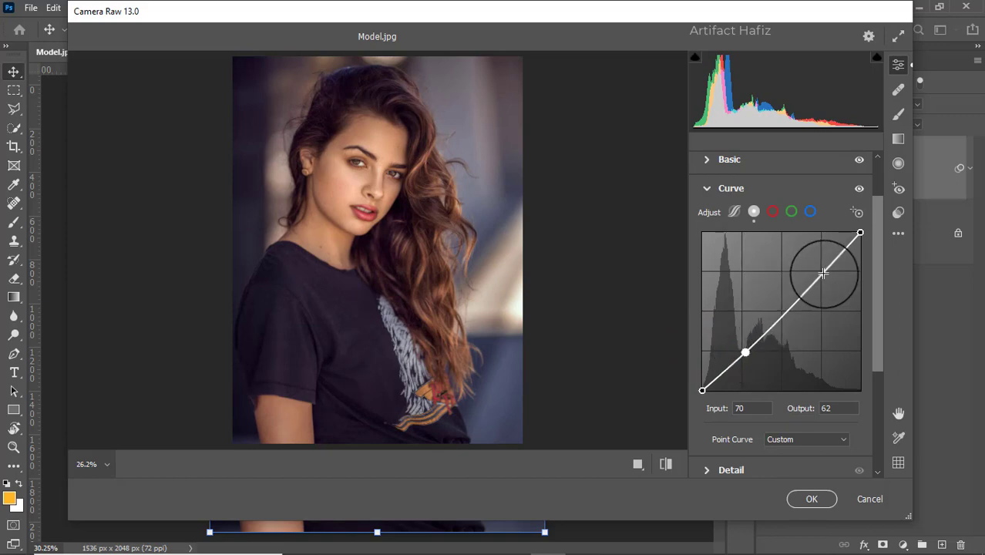
{"action": "left_click_drag", "start_coordinate": [823, 271], "coordinate": [822, 266]}
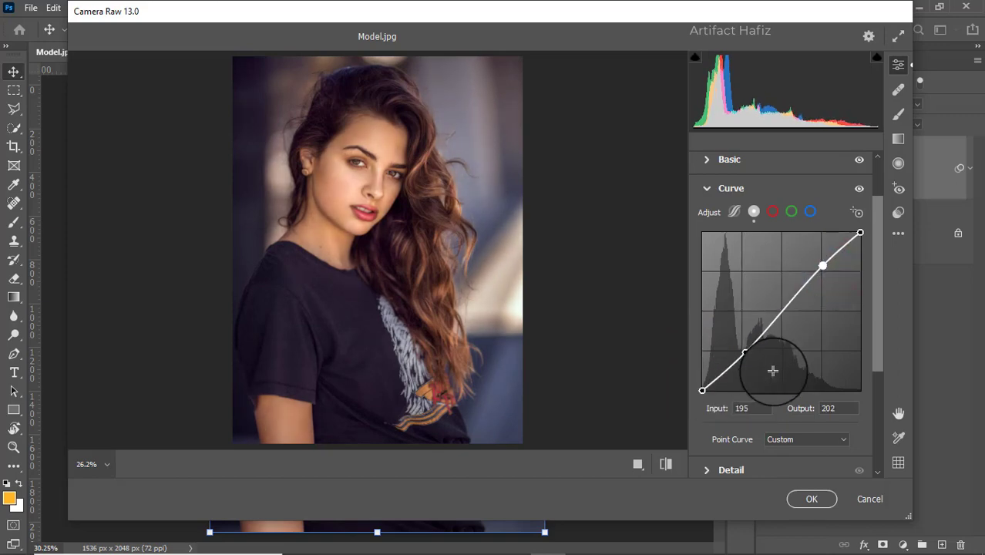
{"action": "scroll", "coordinate": [772, 370], "scroll_direction": "down", "scroll_amount": 2}
{"action": "scroll", "coordinate": [769, 374], "scroll_direction": "up", "scroll_amount": 1}
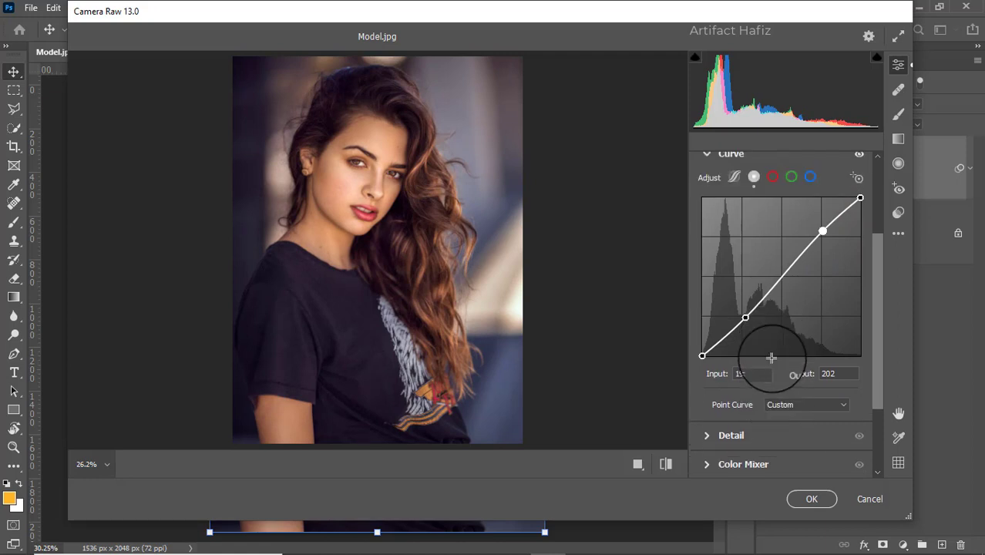
{"action": "scroll", "coordinate": [769, 352], "scroll_direction": "up", "scroll_amount": 1}
- Raise the Blue channel curve's black point to Output 2
{"action": "left_click", "coordinate": [810, 211]}
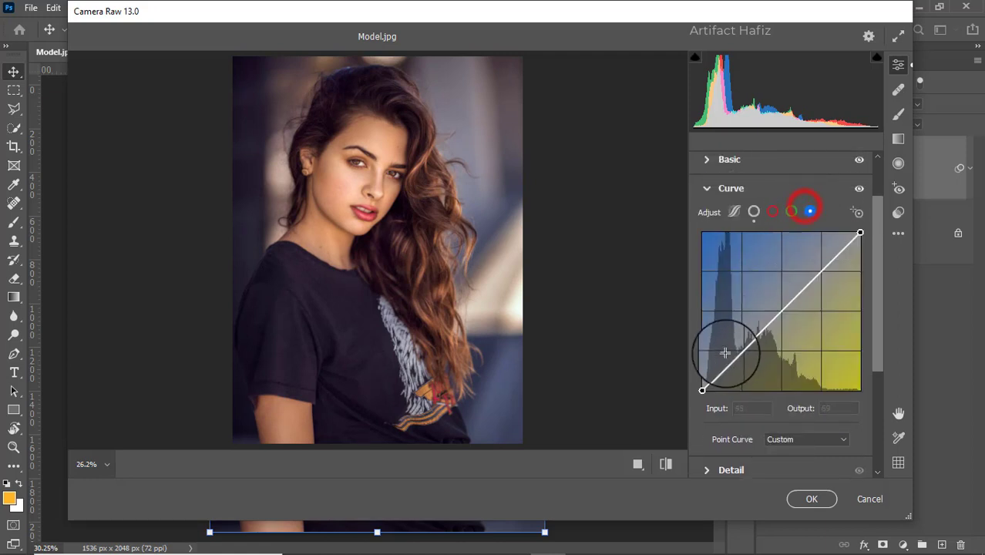
{"action": "left_click_drag", "start_coordinate": [701, 390], "coordinate": [705, 389]}
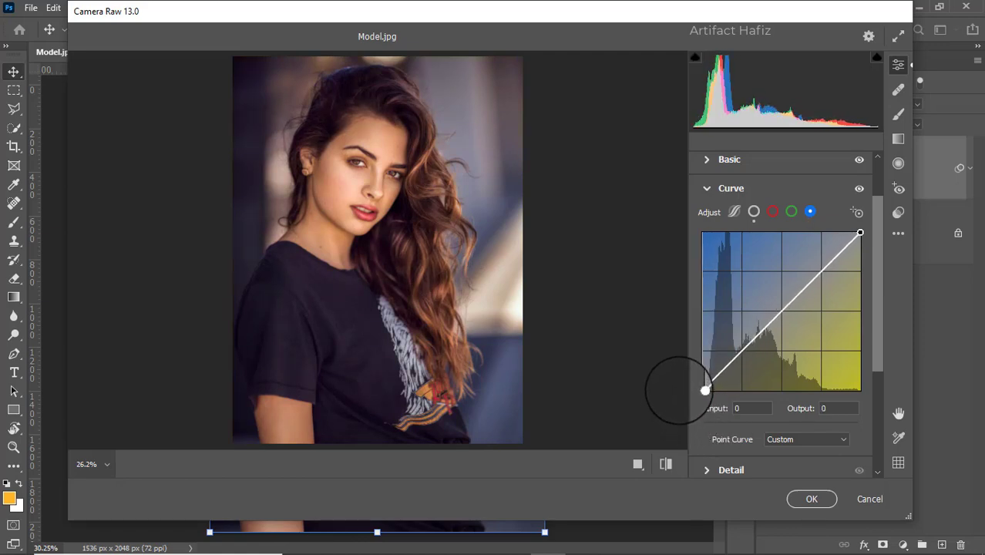
{"action": "left_click_drag", "start_coordinate": [705, 390], "coordinate": [702, 387]}
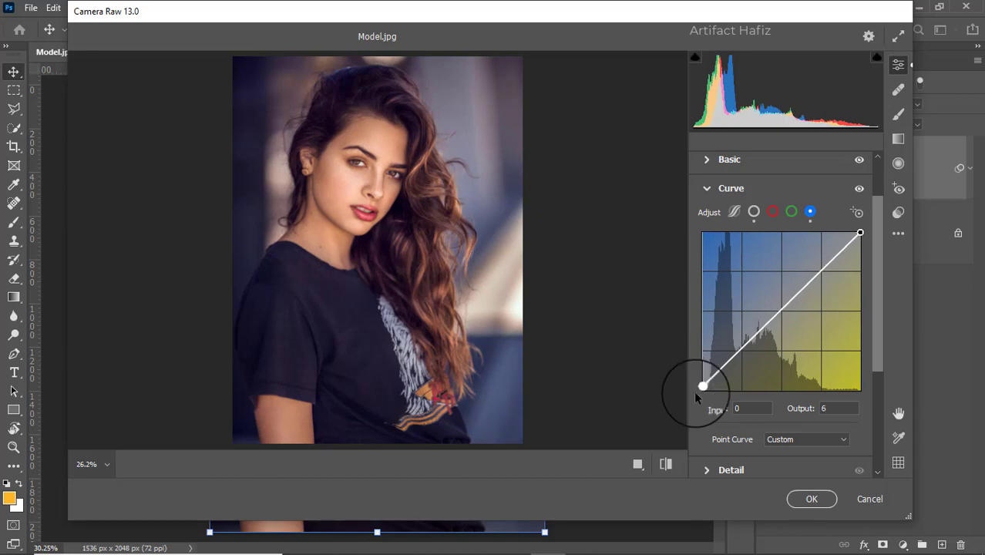
{"action": "left_click", "coordinate": [832, 409]}
{"action": "type", "text": "2"}
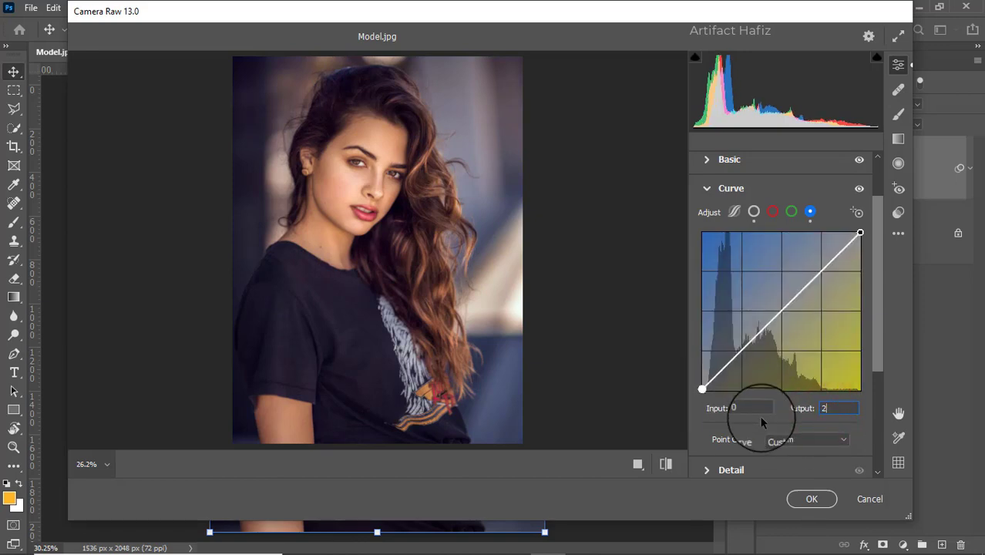
{"action": "scroll", "coordinate": [724, 378], "scroll_direction": "down", "scroll_amount": 2}
{"action": "scroll", "coordinate": [717, 366], "scroll_direction": "down", "scroll_amount": 2}
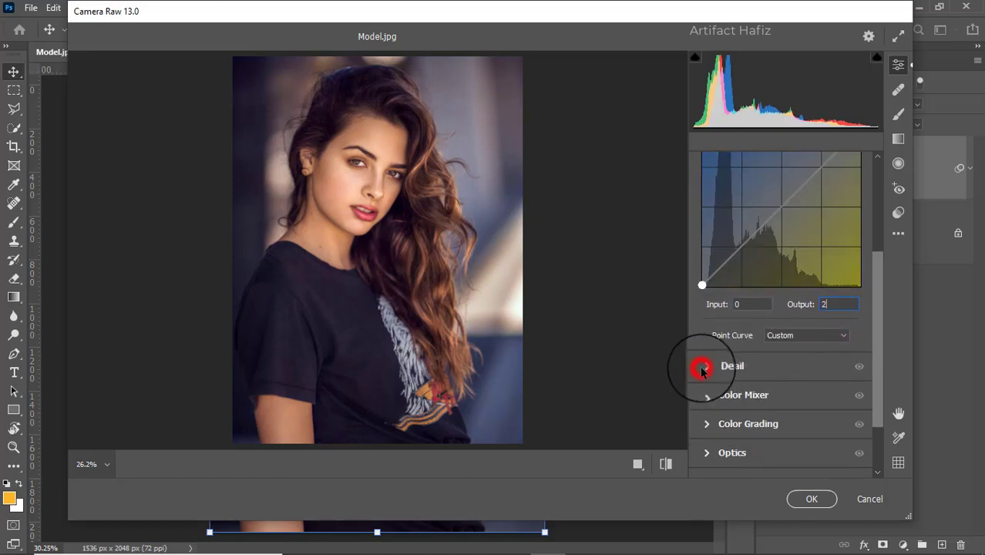
- Set Detail Sharpening to 14 and Noise Reduction to 10, leaving Color Noise Reduction at 0
{"action": "left_click", "coordinate": [701, 370]}
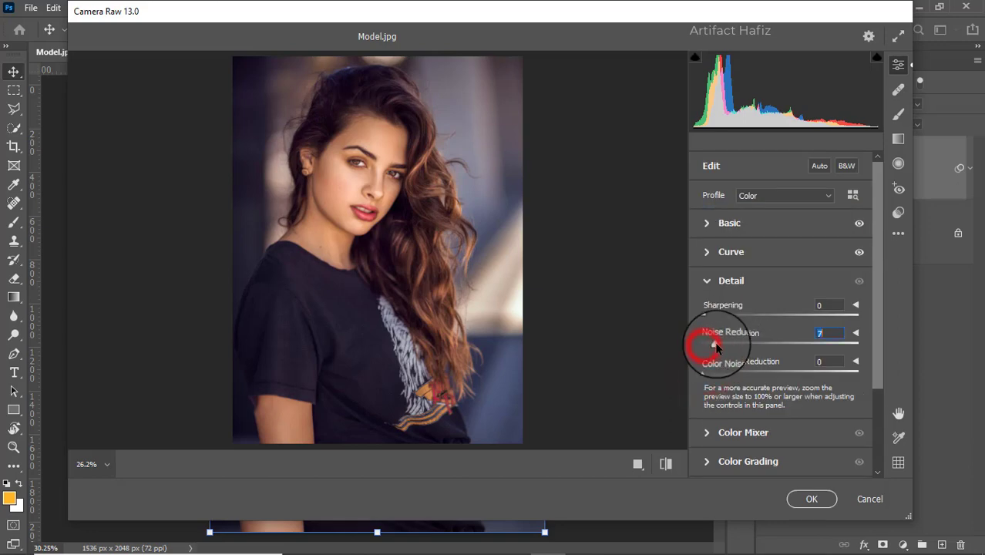
{"action": "left_click_drag", "start_coordinate": [704, 344], "coordinate": [860, 344]}
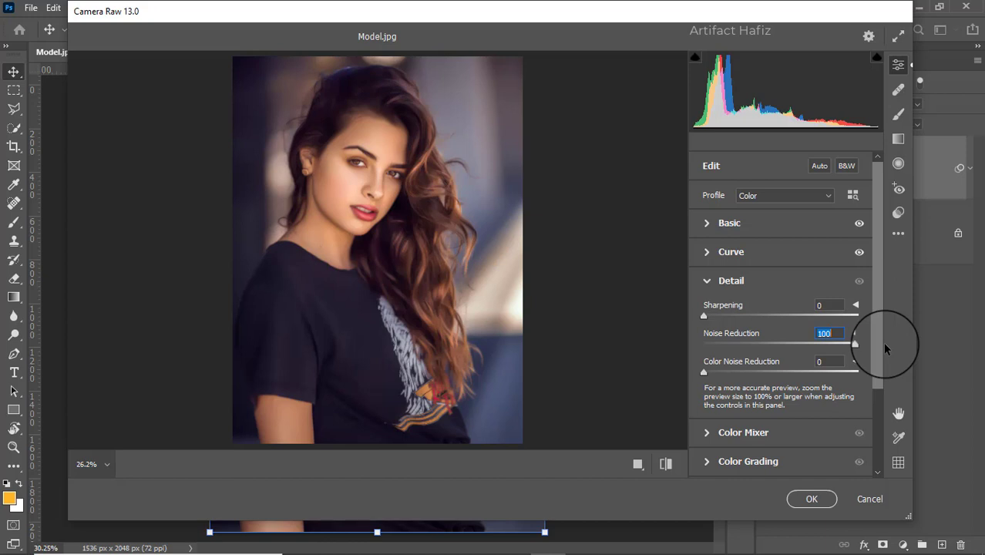
{"action": "left_click_drag", "start_coordinate": [884, 344], "coordinate": [720, 356]}
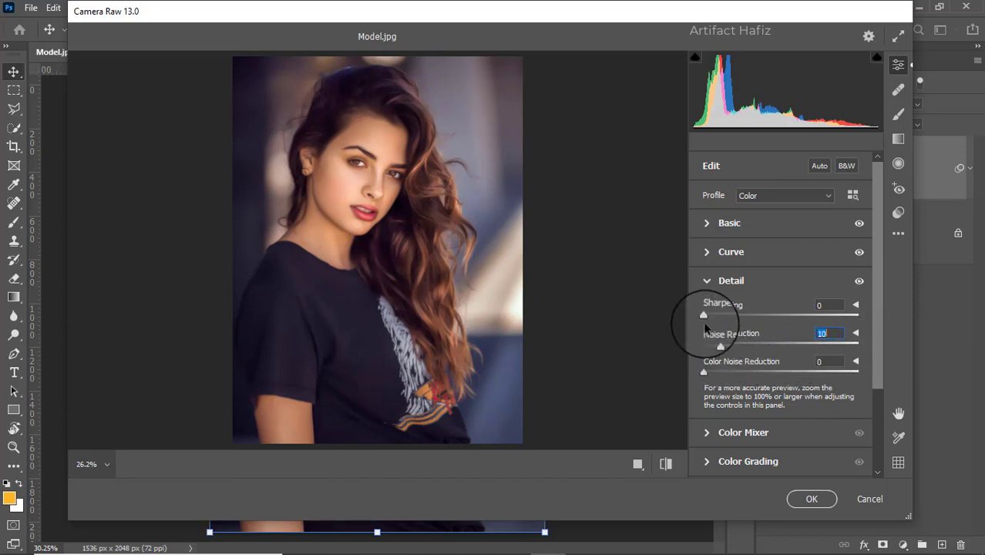
{"action": "left_click_drag", "start_coordinate": [705, 317], "coordinate": [715, 318]}
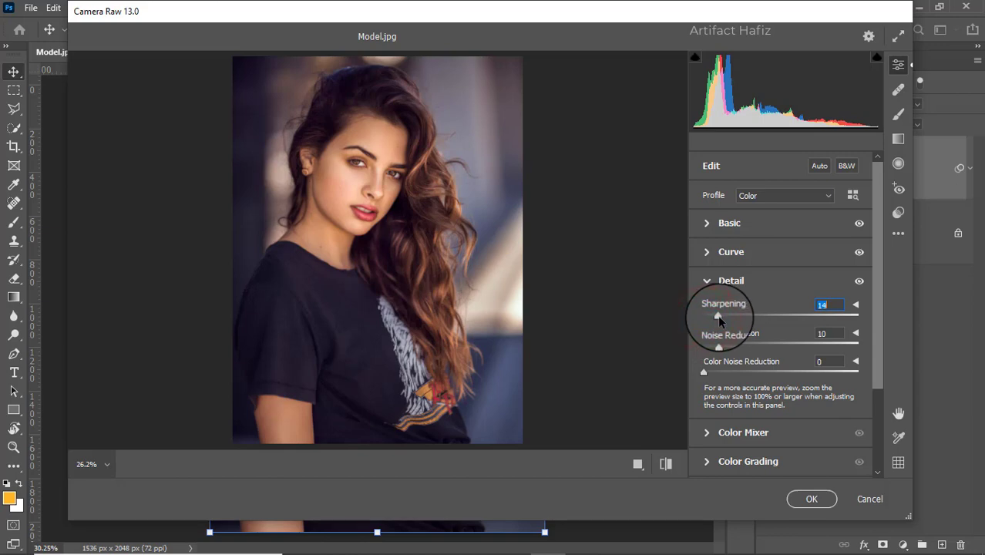
{"action": "scroll", "coordinate": [705, 309], "scroll_direction": "down", "scroll_amount": 1}
{"action": "scroll", "coordinate": [707, 308], "scroll_direction": "down", "scroll_amount": 1}
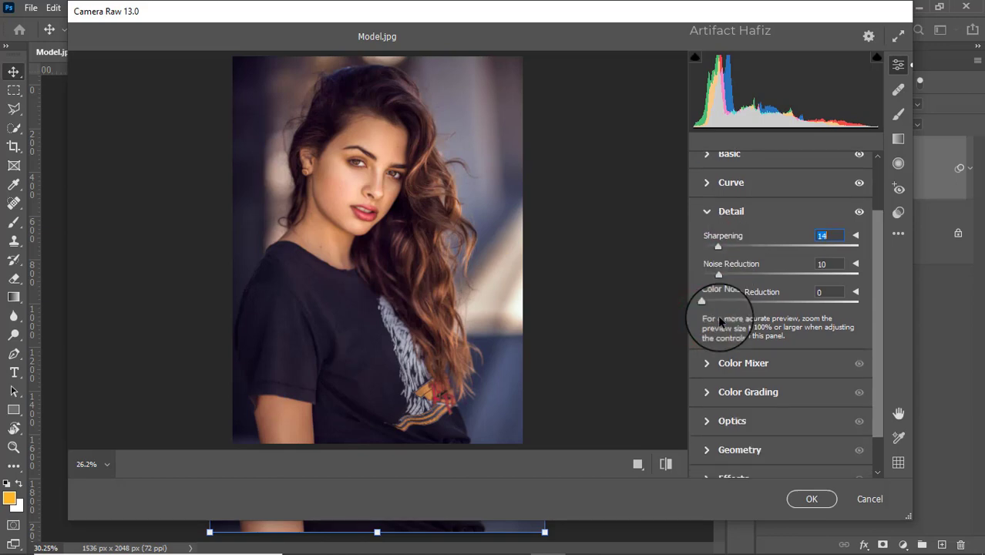
- In the Color Mixer, set saturation Reds +3, Oranges -3, Yellows +20, Greens +20, Aquas +16, Blues +5
{"action": "left_click", "coordinate": [704, 363]}
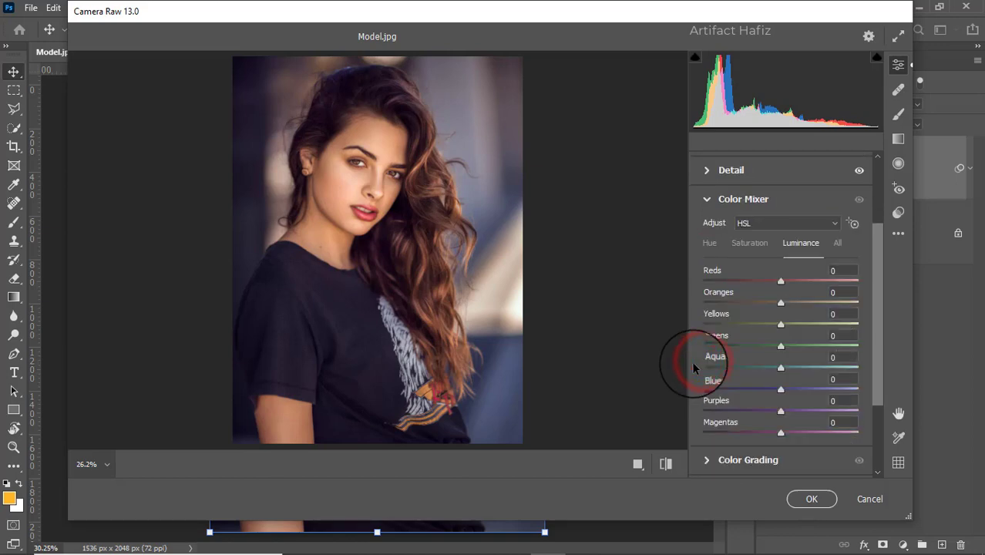
{"action": "left_click", "coordinate": [744, 253]}
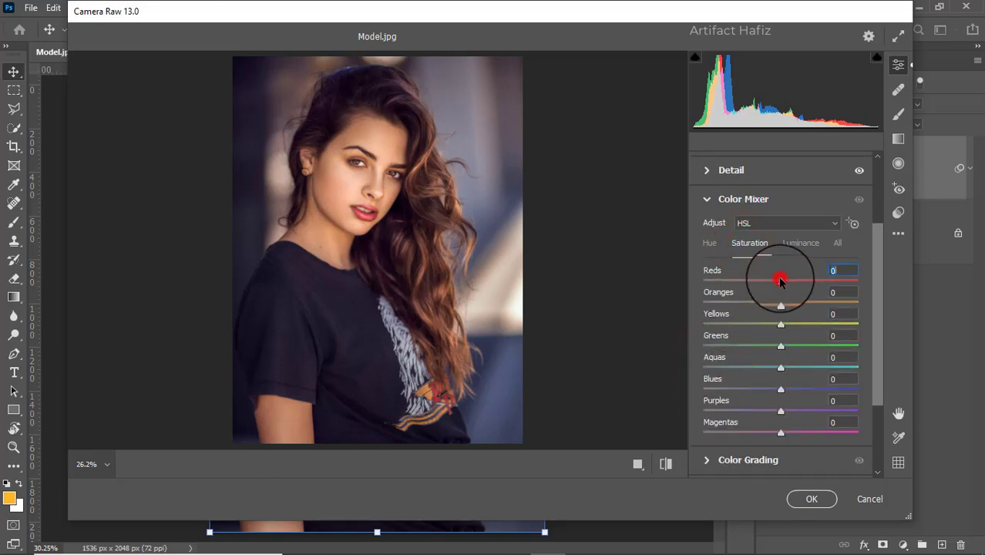
{"action": "mouse_move", "coordinate": [779, 281]}
{"action": "left_mouse_down"}
{"action": "mouse_move", "coordinate": [762, 301]}
{"action": "mouse_move", "coordinate": [773, 319]}
{"action": "left_mouse_up"}
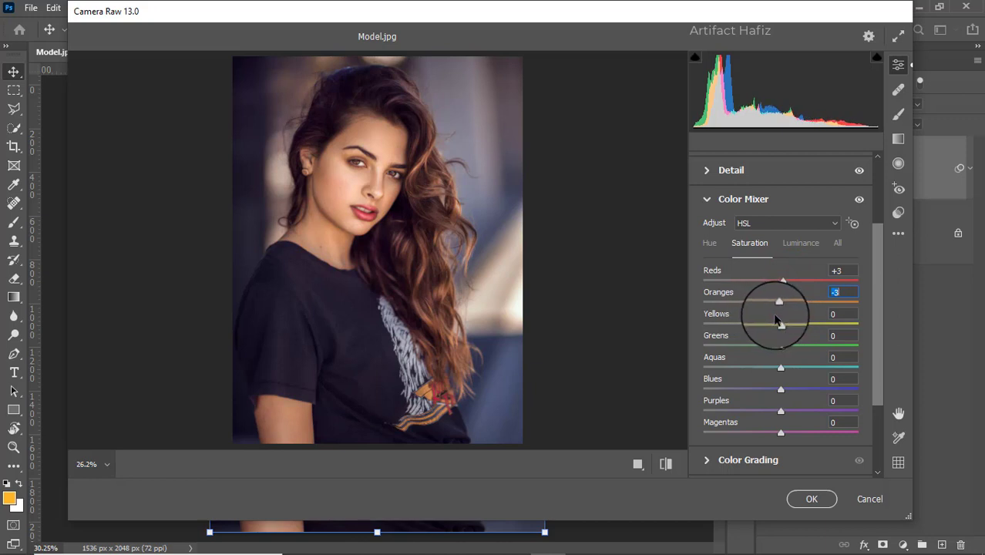
{"action": "mouse_move", "coordinate": [780, 324]}
{"action": "left_mouse_down"}
{"action": "mouse_move", "coordinate": [723, 324]}
{"action": "mouse_move", "coordinate": [843, 324]}
{"action": "mouse_move", "coordinate": [794, 346]}
{"action": "mouse_move", "coordinate": [795, 365]}
{"action": "mouse_move", "coordinate": [830, 391]}
{"action": "mouse_move", "coordinate": [659, 396]}
{"action": "mouse_move", "coordinate": [834, 413]}
{"action": "mouse_move", "coordinate": [785, 412]}
{"action": "left_mouse_up"}
{"action": "left_click", "coordinate": [780, 346]}
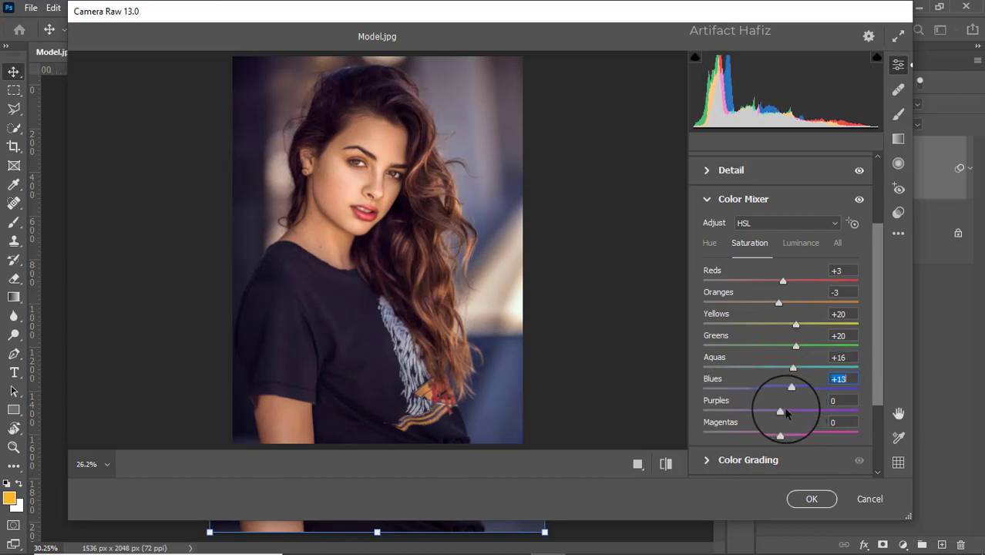
- Review the Color Mixer's Luminance sliders
{"action": "left_click", "coordinate": [790, 245]}
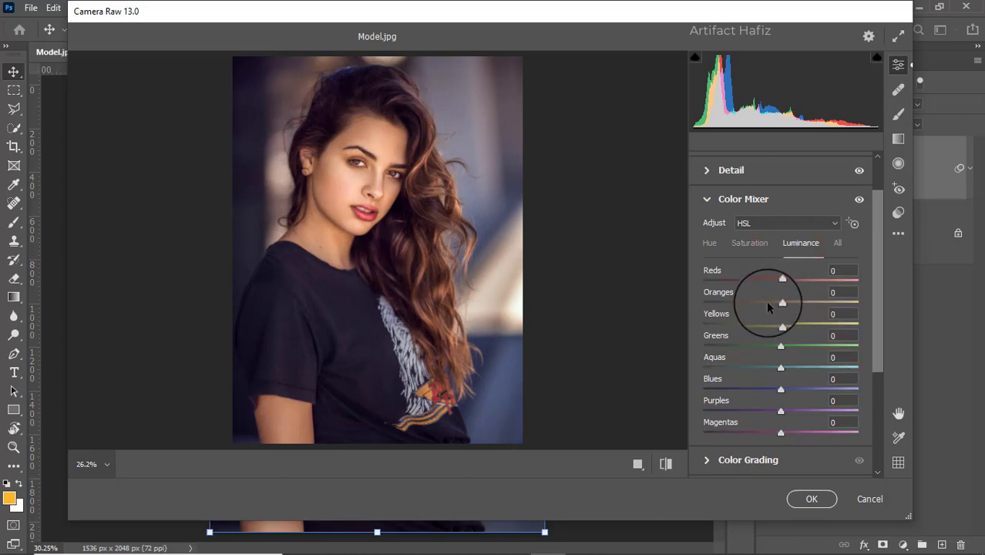
{"action": "scroll", "coordinate": [765, 300], "scroll_direction": "down", "scroll_amount": 1}
{"action": "scroll", "coordinate": [765, 301], "scroll_direction": "down", "scroll_amount": 2}
{"action": "scroll", "coordinate": [763, 316], "scroll_direction": "down", "scroll_amount": 1}
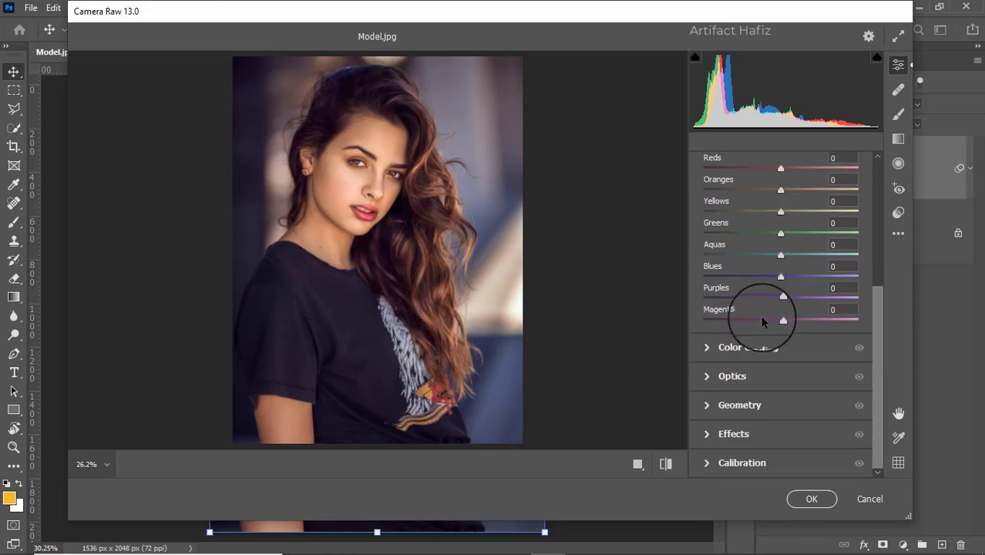
- Tint the midtones violet-blue at about hue 264, saturation 27 in Color Grading
{"action": "left_click", "coordinate": [710, 348]}
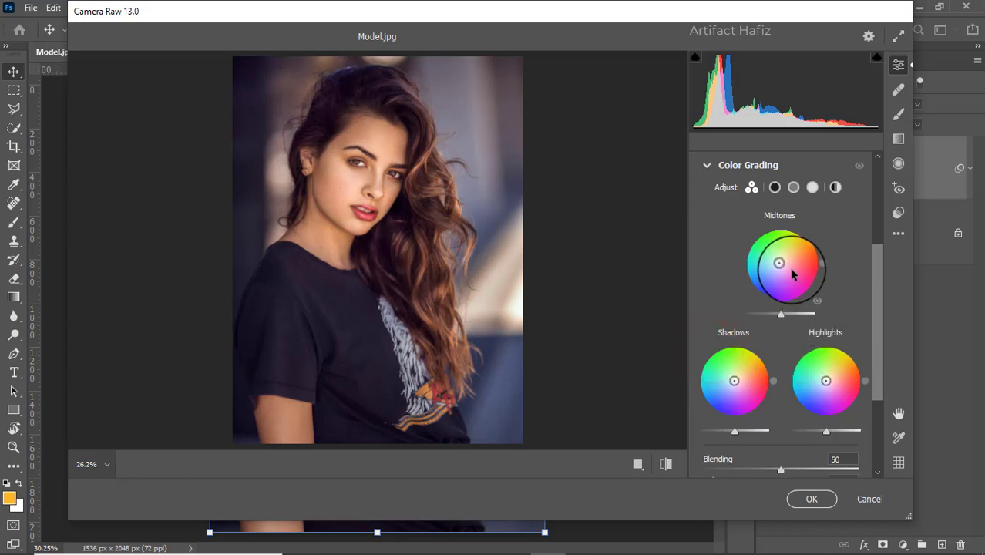
{"action": "mouse_move", "coordinate": [781, 265]}
{"action": "left_mouse_down"}
{"action": "mouse_move", "coordinate": [809, 235]}
{"action": "mouse_move", "coordinate": [780, 326]}
{"action": "mouse_move", "coordinate": [736, 319]}
{"action": "mouse_move", "coordinate": [719, 301]}
{"action": "mouse_move", "coordinate": [708, 247]}
{"action": "mouse_move", "coordinate": [710, 330]}
{"action": "mouse_move", "coordinate": [813, 358]}
{"action": "mouse_move", "coordinate": [815, 348]}
{"action": "mouse_move", "coordinate": [649, 312]}
{"action": "mouse_move", "coordinate": [648, 216]}
{"action": "mouse_move", "coordinate": [725, 176]}
{"action": "mouse_move", "coordinate": [794, 183]}
{"action": "mouse_move", "coordinate": [858, 293]}
{"action": "mouse_move", "coordinate": [853, 323]}
{"action": "mouse_move", "coordinate": [747, 352]}
{"action": "mouse_move", "coordinate": [760, 348]}
{"action": "left_mouse_up"}
{"action": "scroll", "coordinate": [824, 381], "scroll_direction": "down", "scroll_amount": 2}
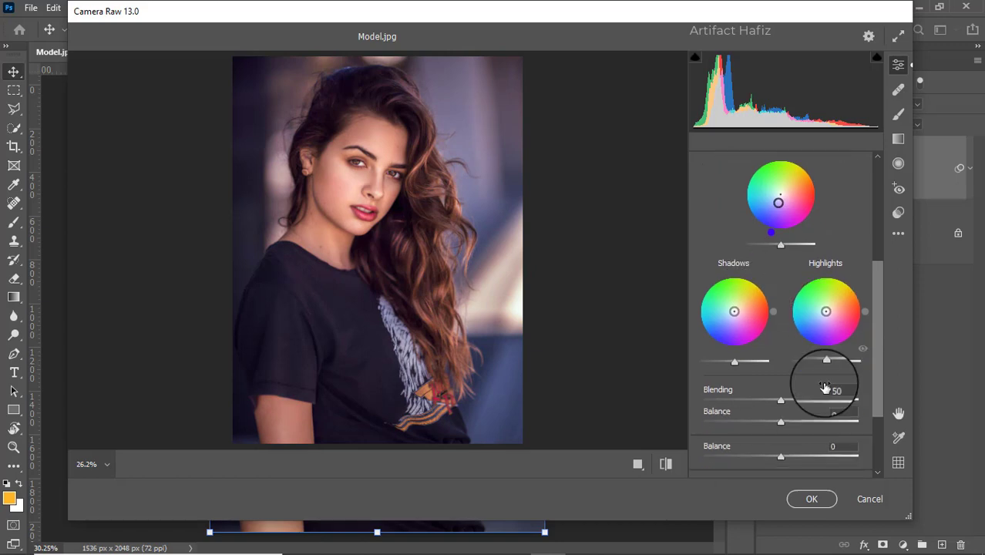
{"action": "scroll", "coordinate": [824, 388], "scroll_direction": "down", "scroll_amount": 2}
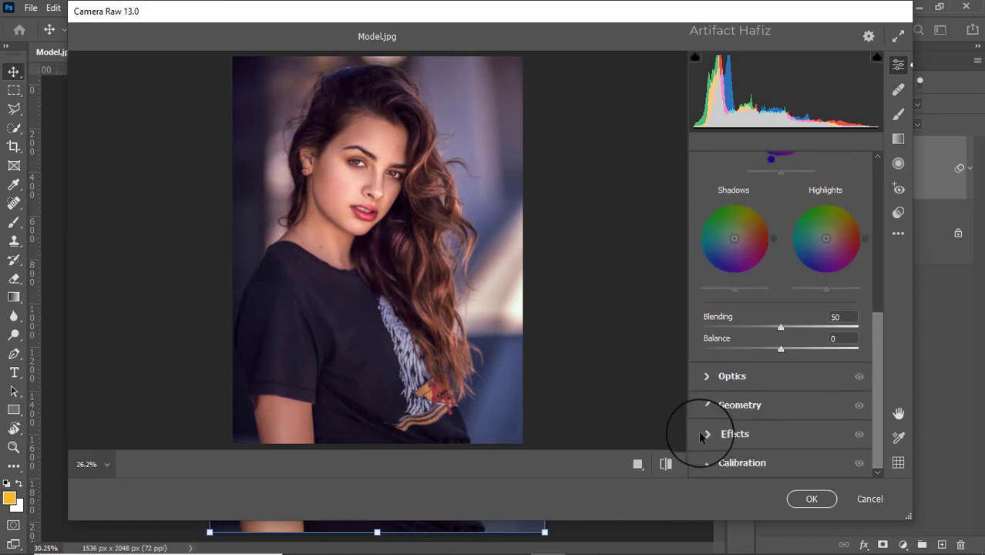
- In Calibration, set Red Primary saturation +4, Green Primary -7 and Blue Primary +13
{"action": "left_click", "coordinate": [706, 462]}
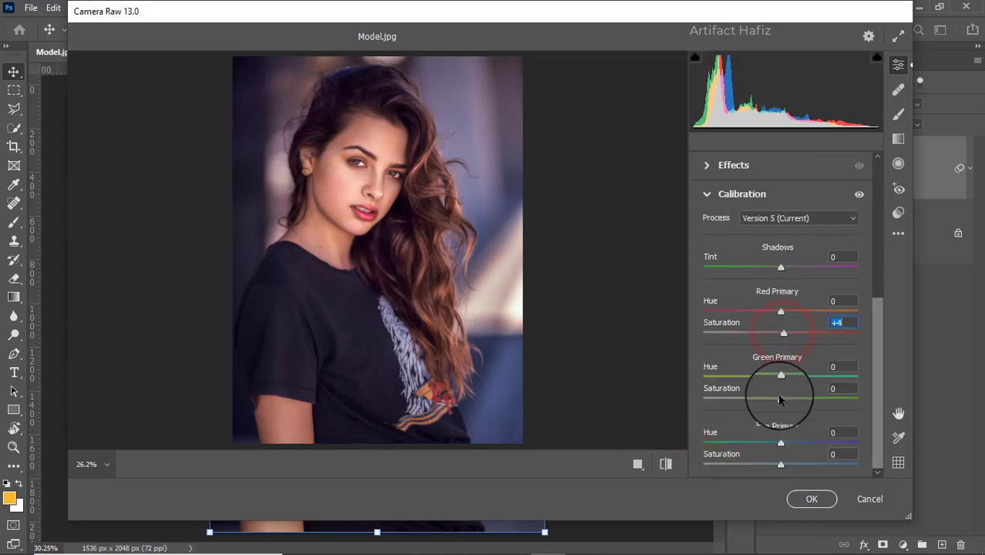
{"action": "left_click_drag", "start_coordinate": [780, 400], "coordinate": [775, 399]}
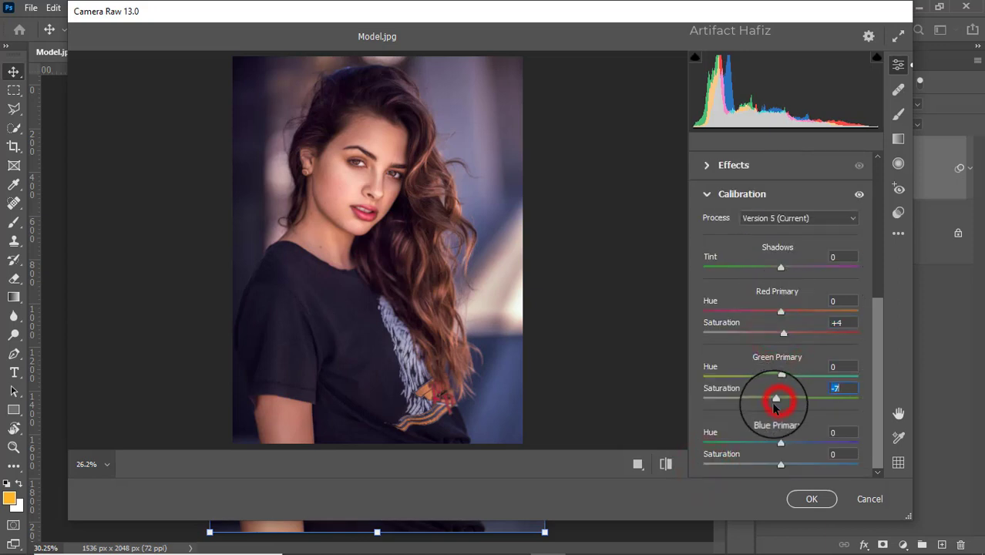
{"action": "left_click", "coordinate": [780, 464]}
{"action": "left_click_drag", "start_coordinate": [781, 465], "coordinate": [791, 467]}
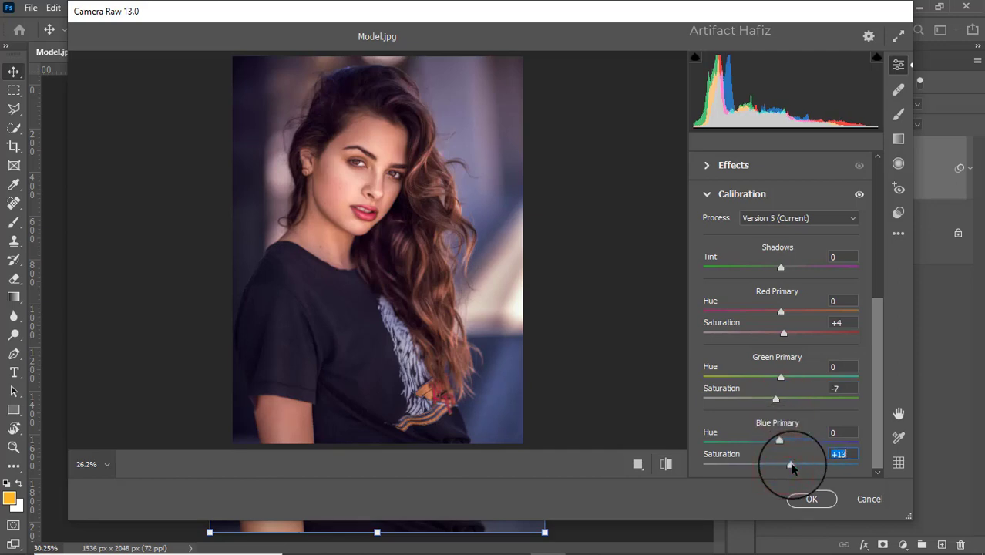
- Apply the Camera Raw grade and toggle the layer's visibility to compare before and after
{"action": "left_click", "coordinate": [796, 501]}
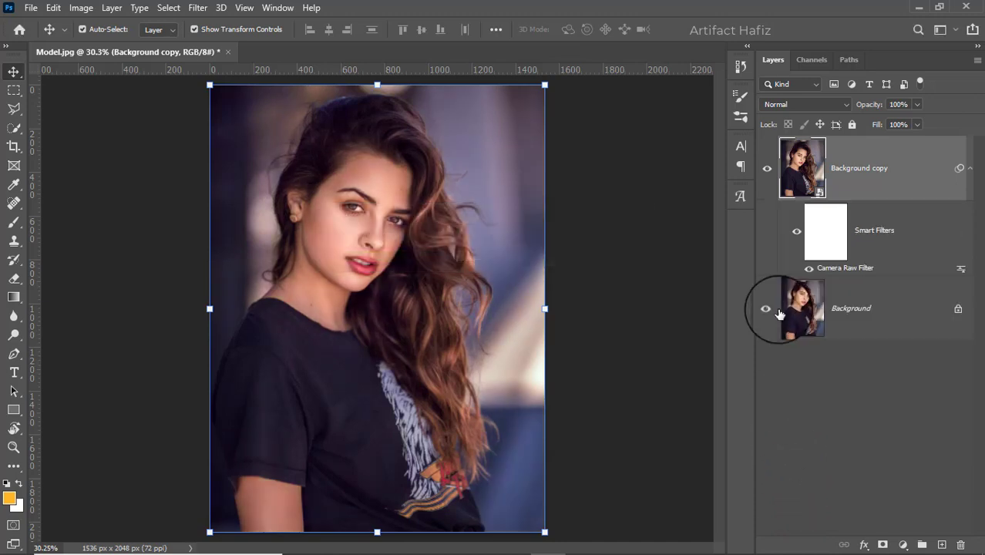
{"action": "left_click", "coordinate": [767, 168]}
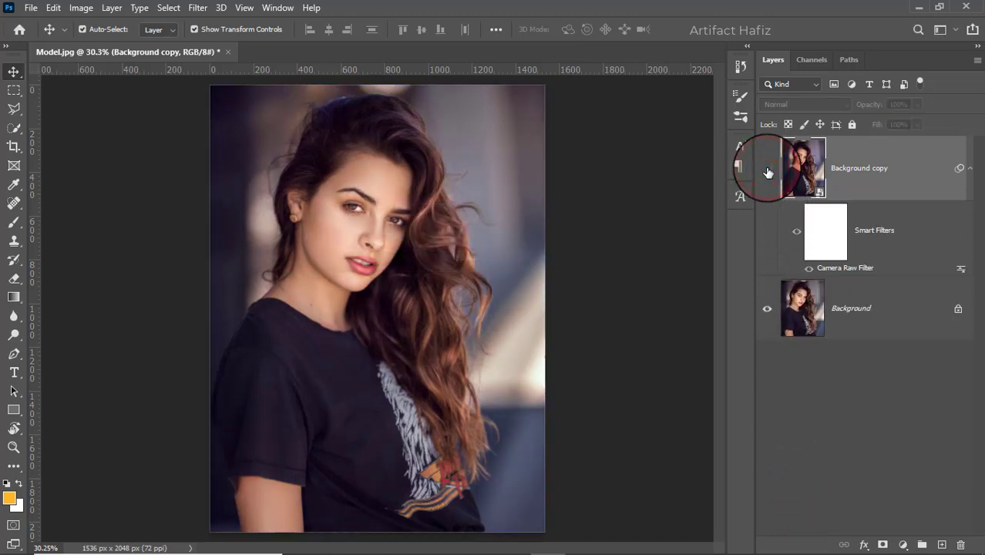
{"action": "left_click", "coordinate": [767, 169]}
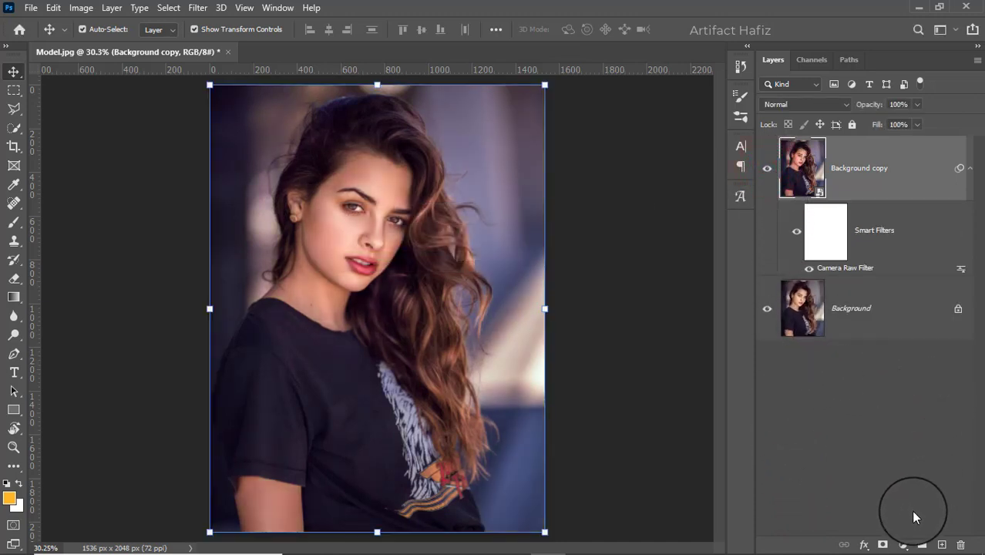
- Add a new empty layer and choose the Soft Round brush
{"action": "left_click", "coordinate": [942, 544]}
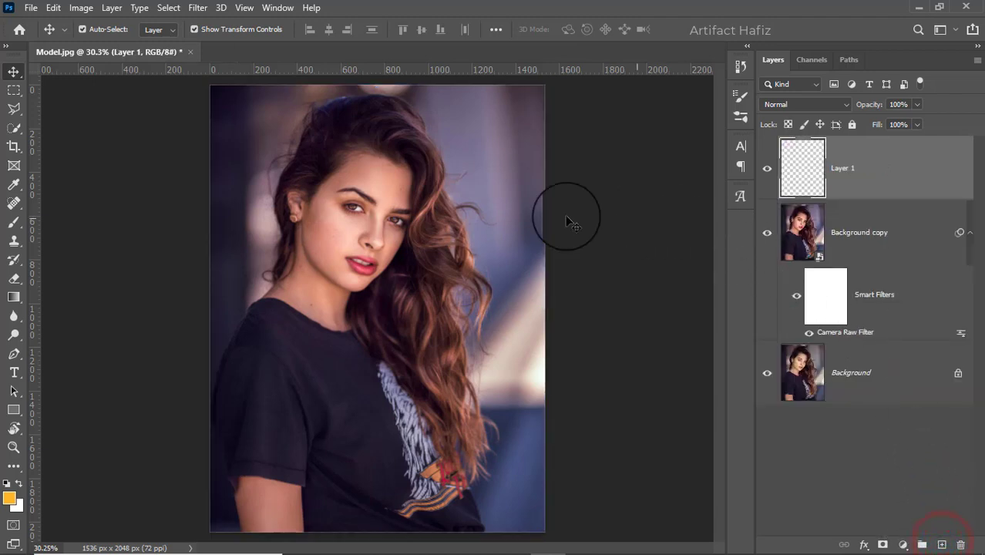
{"action": "left_click", "coordinate": [14, 221]}
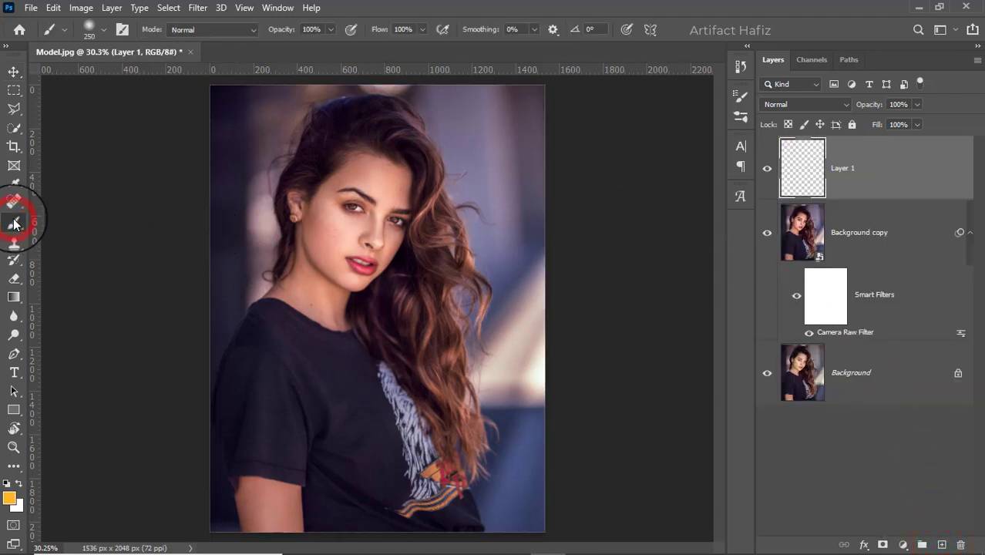
{"action": "left_click", "coordinate": [101, 33]}
{"action": "left_click", "coordinate": [108, 216]}
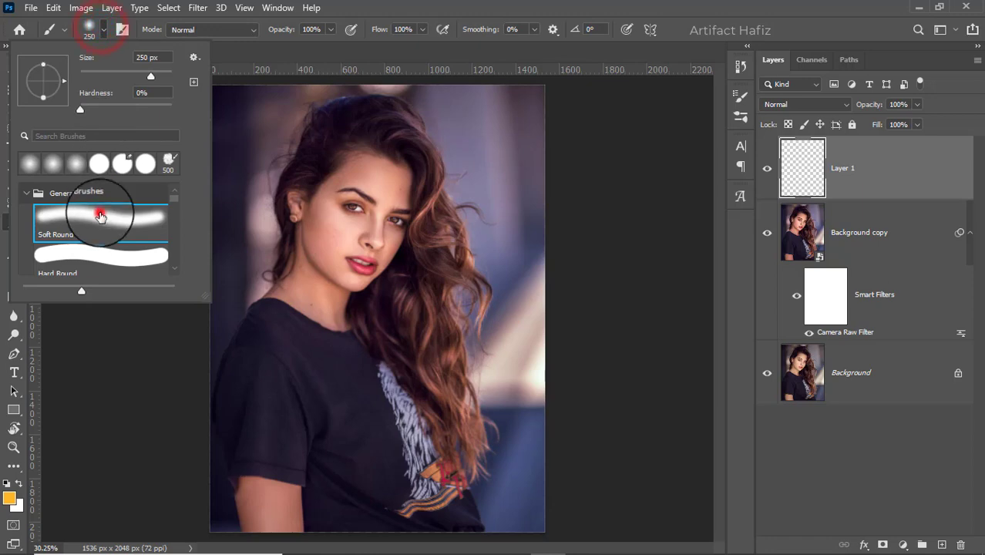
{"action": "left_click", "coordinate": [329, 29]}
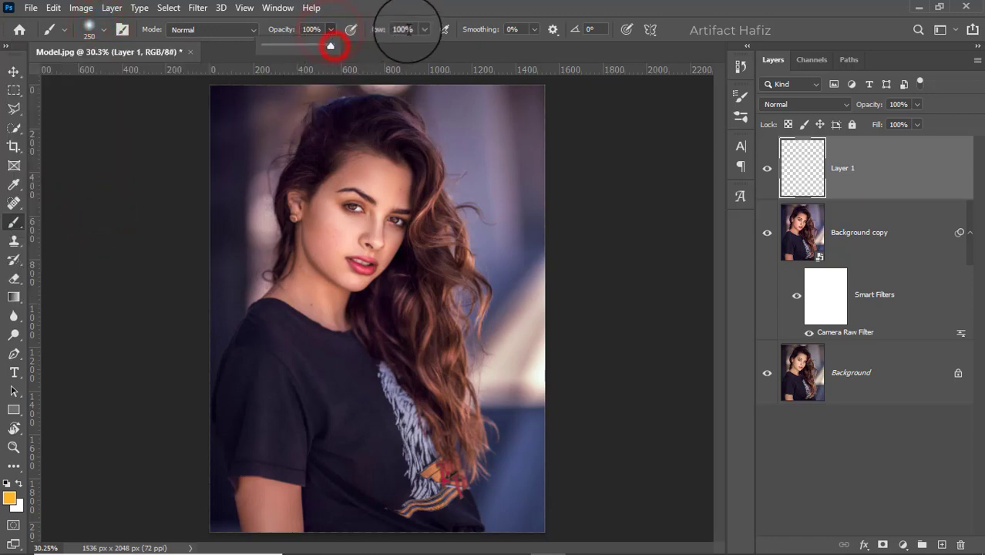
{"action": "left_click_drag", "start_coordinate": [421, 29], "coordinate": [428, 54]}
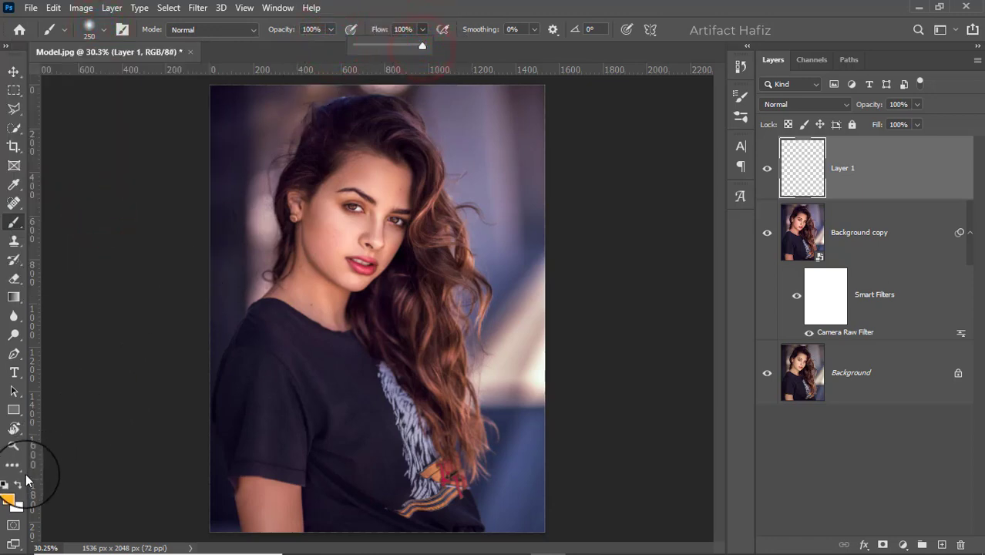
- Set an orange foreground and paint an 800 px soft glow near the model's neck
{"action": "left_click", "coordinate": [9, 498]}
{"action": "left_click", "coordinate": [745, 175]}
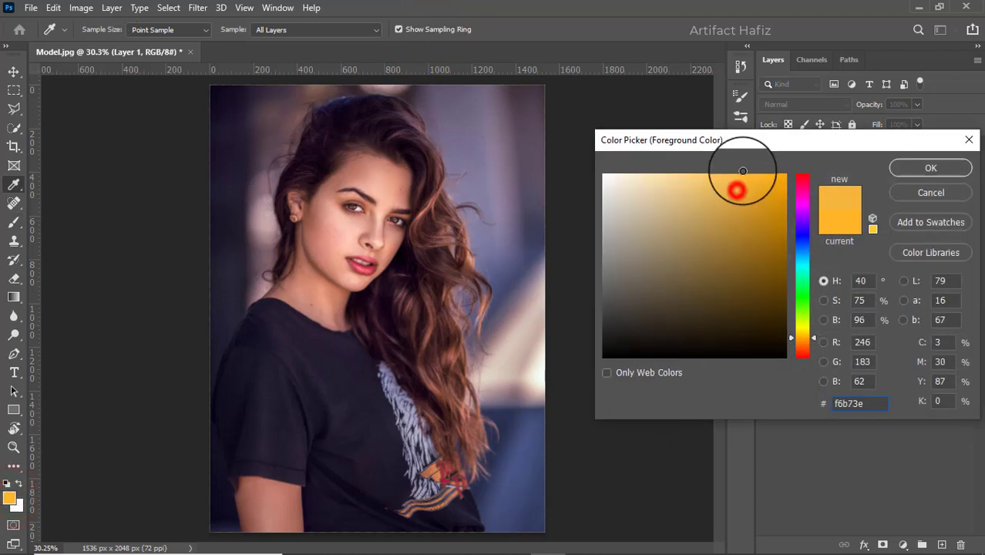
{"action": "left_click", "coordinate": [907, 167]}
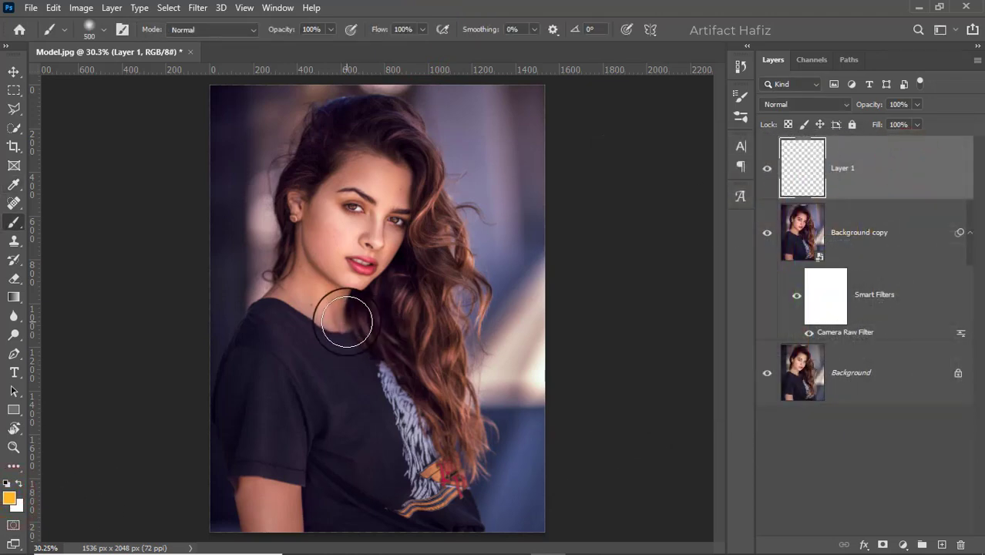
{"action": "key", "text": "bracketright"}
{"action": "key", "text": "bracketright"}
{"action": "key", "text": "bracketright"}
{"action": "left_click", "coordinate": [376, 320]}
- Begin a free transform on Layer 1 and set its blend mode to Screen
{"action": "left_click", "coordinate": [14, 71]}
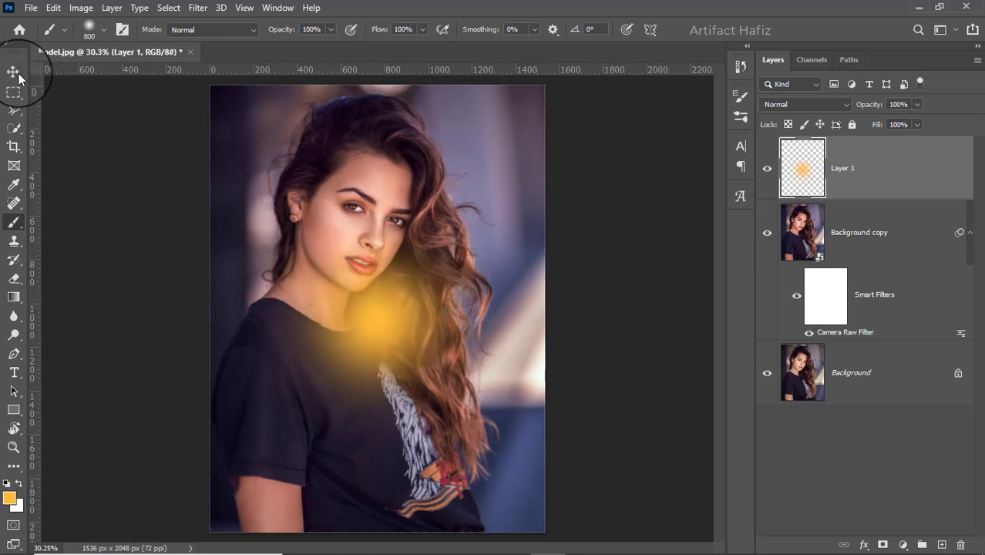
{"action": "key", "text": "ctrl+t"}
{"action": "left_click", "coordinate": [788, 104]}
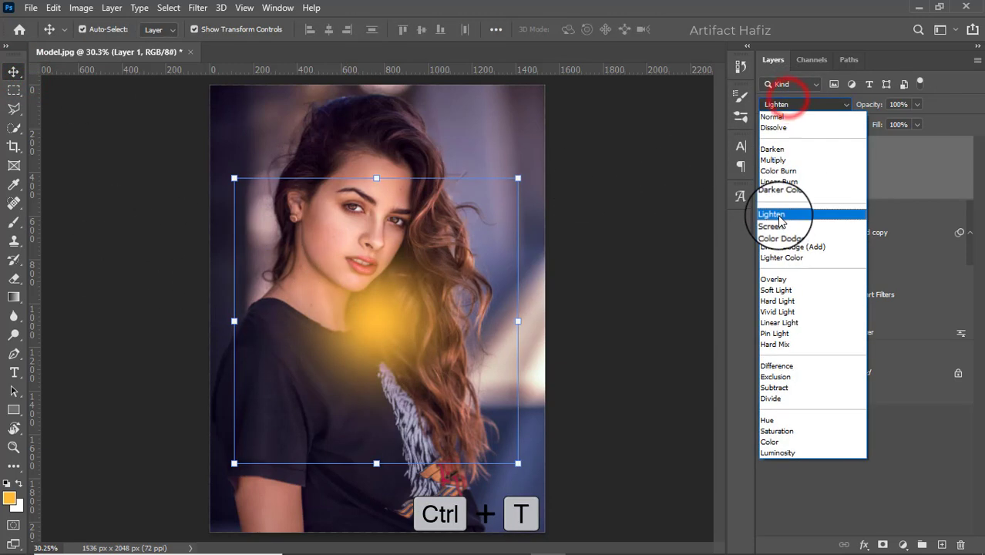
{"action": "left_click", "coordinate": [790, 211]}
- Scale the orange glow to about 212% and move it to the portrait's upper left
{"action": "left_click_drag", "start_coordinate": [386, 312], "coordinate": [586, 131]}
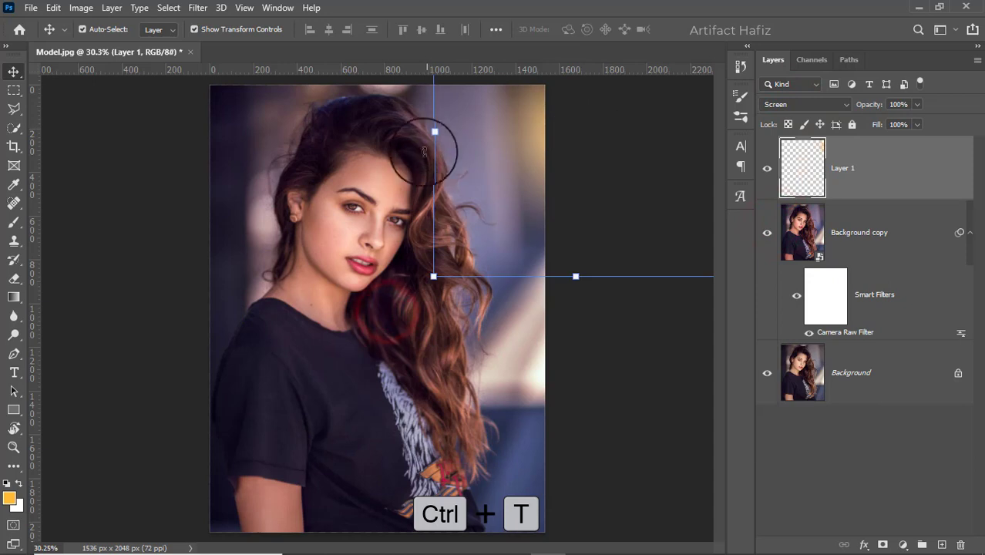
{"action": "left_click_drag", "start_coordinate": [433, 133], "coordinate": [114, 133]}
{"action": "left_click_drag", "start_coordinate": [210, 143], "coordinate": [345, 305]}
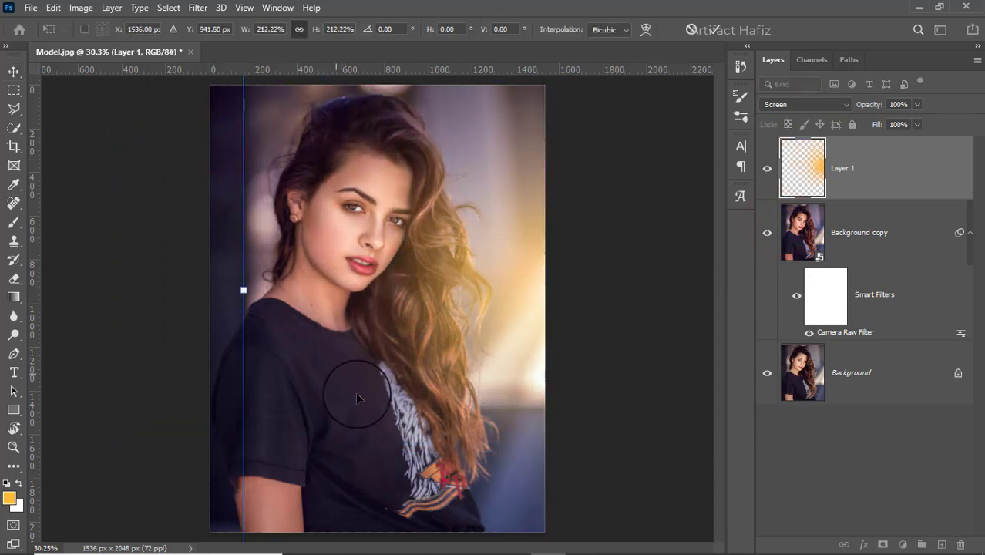
{"action": "mouse_move", "coordinate": [522, 292]}
{"action": "left_mouse_down"}
{"action": "mouse_move", "coordinate": [520, 118]}
{"action": "mouse_move", "coordinate": [479, 164]}
{"action": "left_mouse_up"}
{"action": "left_click_drag", "start_coordinate": [291, 76], "coordinate": [185, 221]}
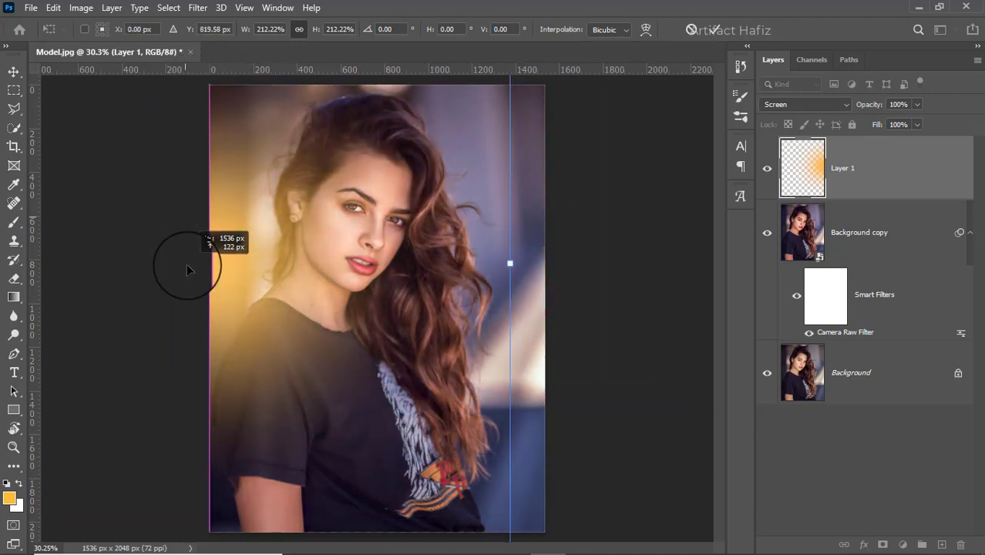
{"action": "mouse_move", "coordinate": [185, 220]}
{"action": "left_mouse_down"}
{"action": "mouse_move", "coordinate": [194, 253]}
{"action": "mouse_move", "coordinate": [198, 215]}
{"action": "left_mouse_up"}
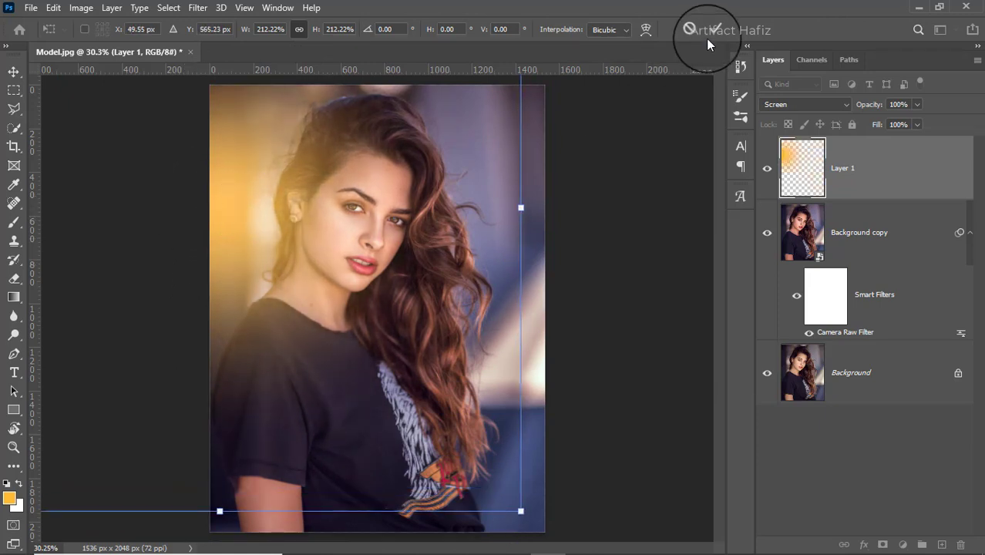
{"action": "left_click", "coordinate": [713, 31]}
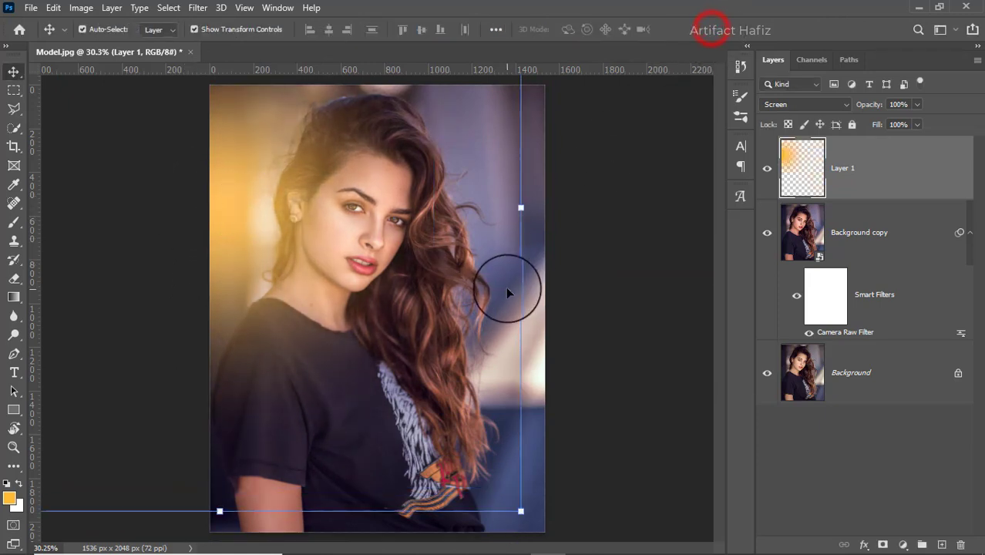
- Add a layer mask to Layer 1 and set up a 600 px brush at 11% opacity
{"action": "left_click", "coordinate": [891, 168]}
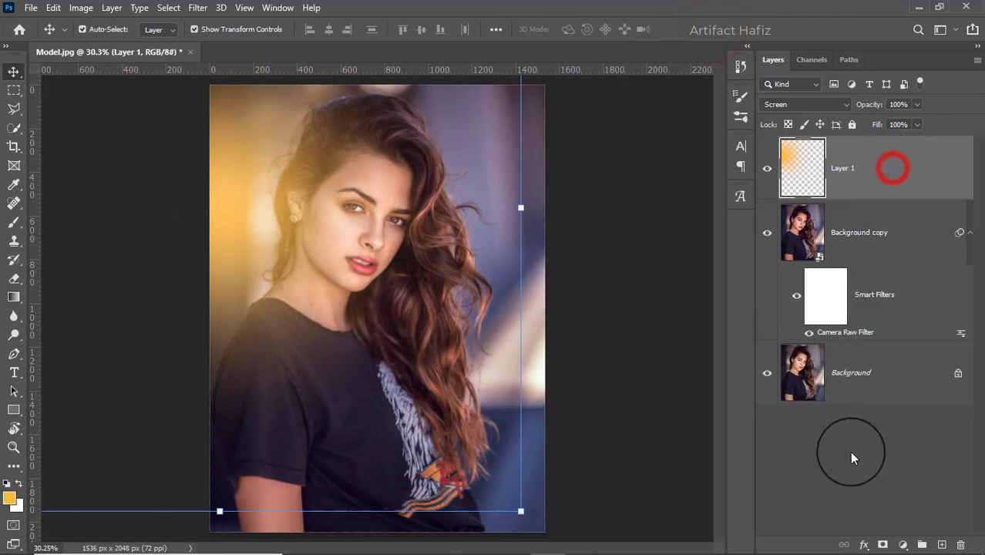
{"action": "left_click", "coordinate": [883, 544]}
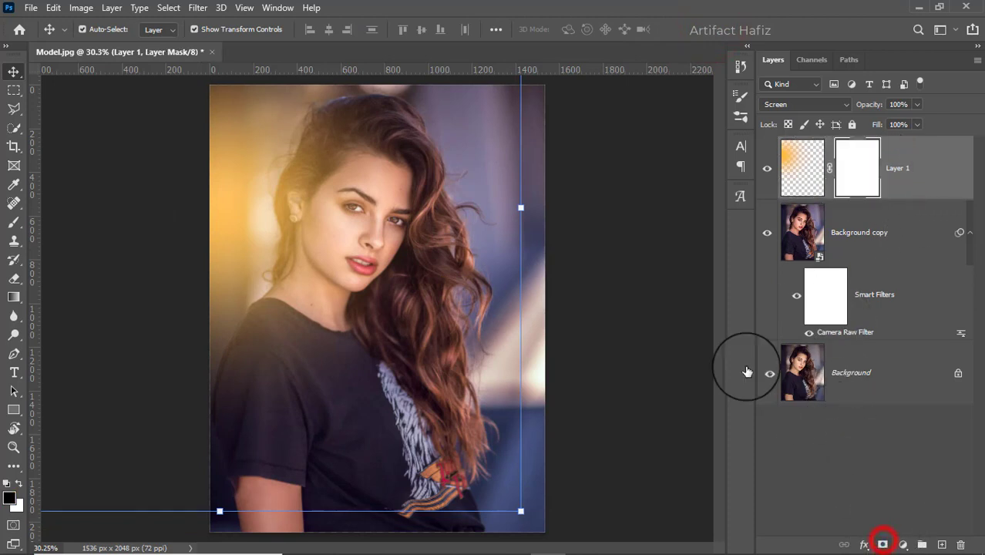
{"action": "left_click", "coordinate": [12, 223]}
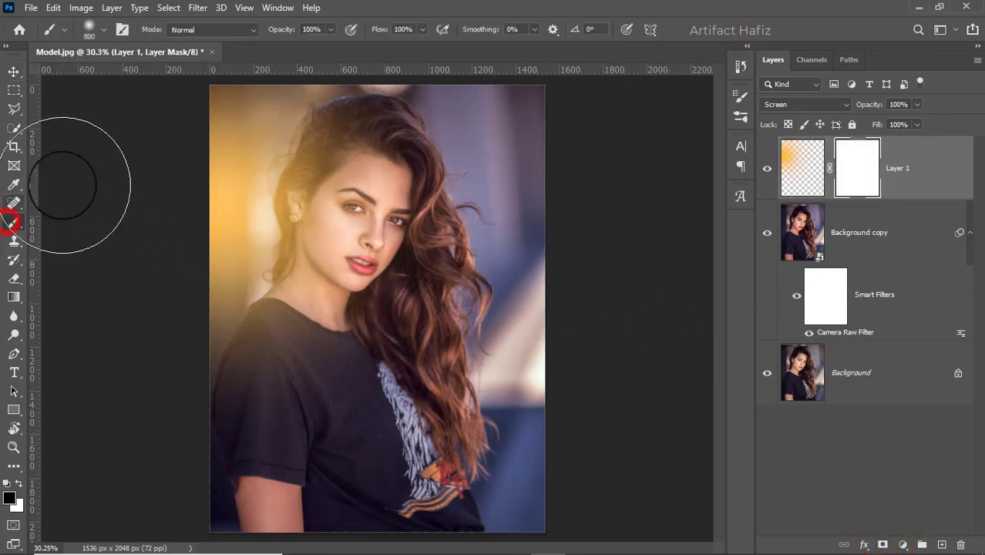
{"action": "left_click", "coordinate": [330, 29]}
{"action": "left_click", "coordinate": [272, 46]}
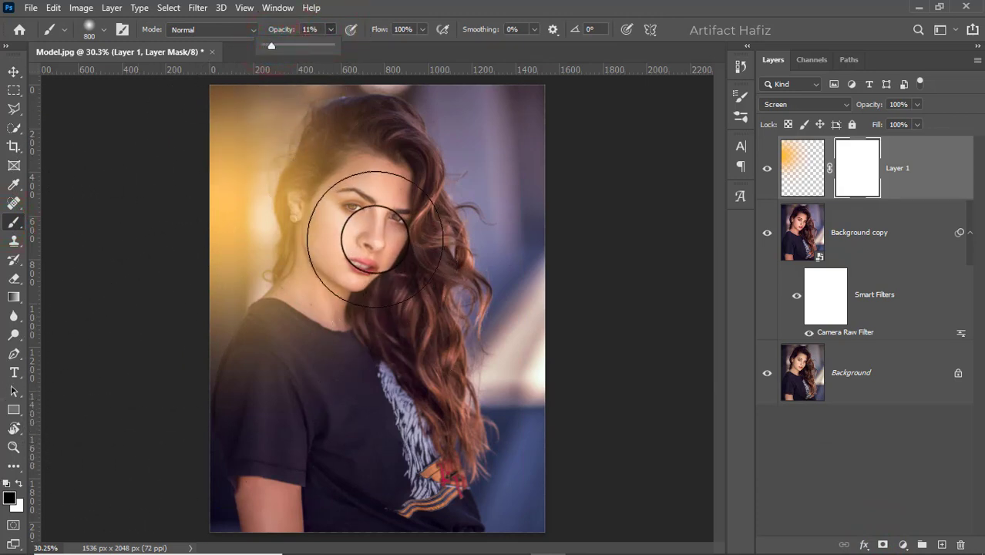
{"action": "key", "text": "bracketleft"}
{"action": "key", "text": "bracketleft"}
- Paint the mask over the forehead and eyes to fade the glow off the face
{"action": "left_click", "coordinate": [360, 177]}
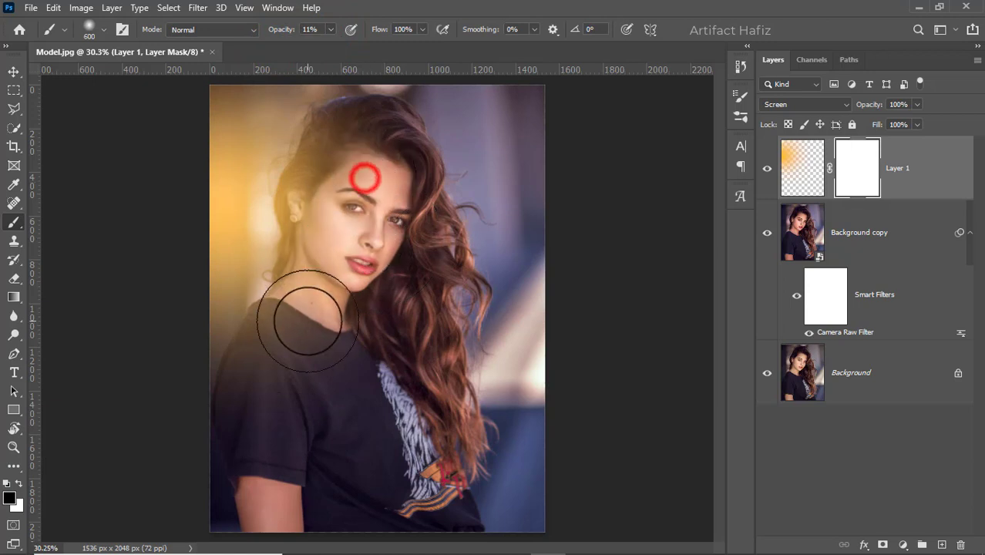
{"action": "left_click", "coordinate": [337, 193]}
{"action": "left_click", "coordinate": [374, 192]}
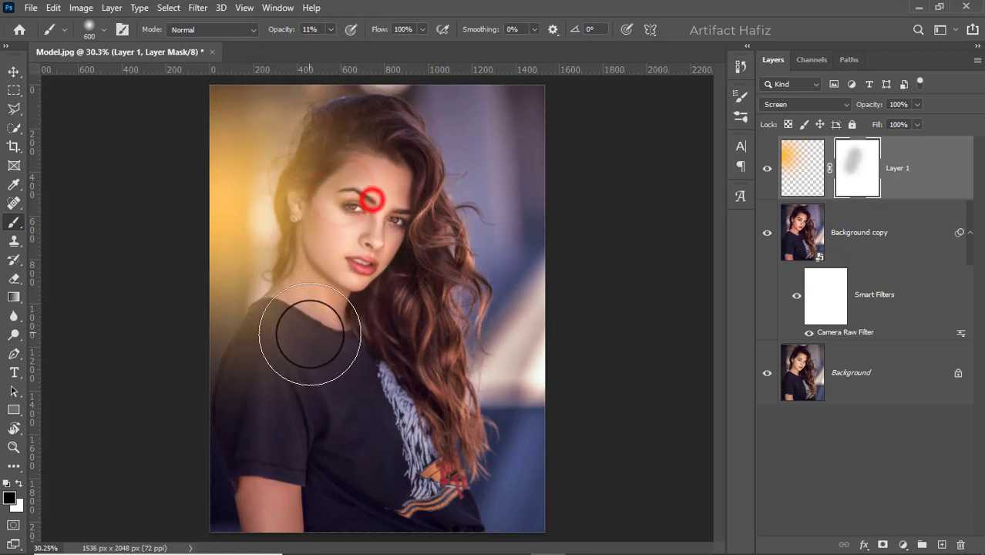
{"action": "left_click", "coordinate": [340, 213]}
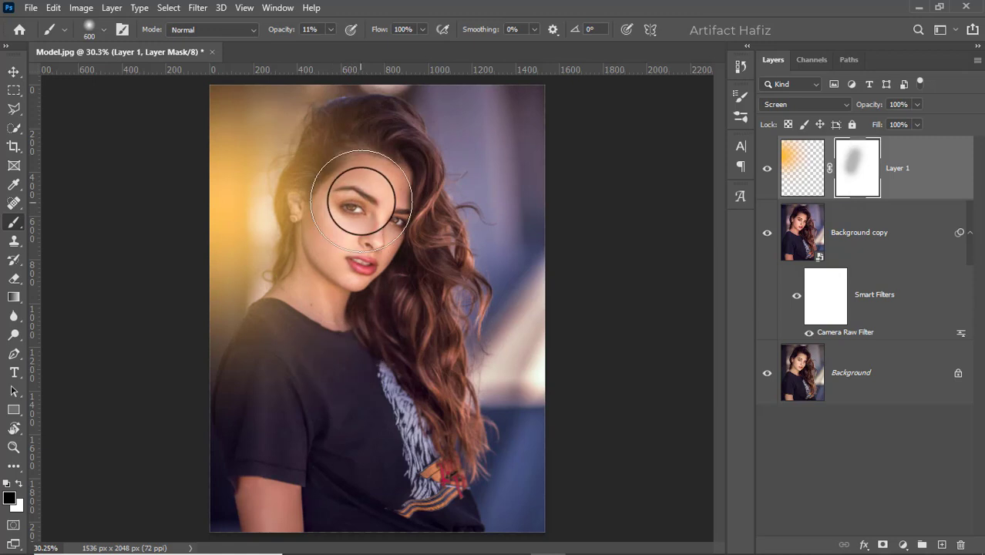
{"action": "left_click", "coordinate": [359, 202]}
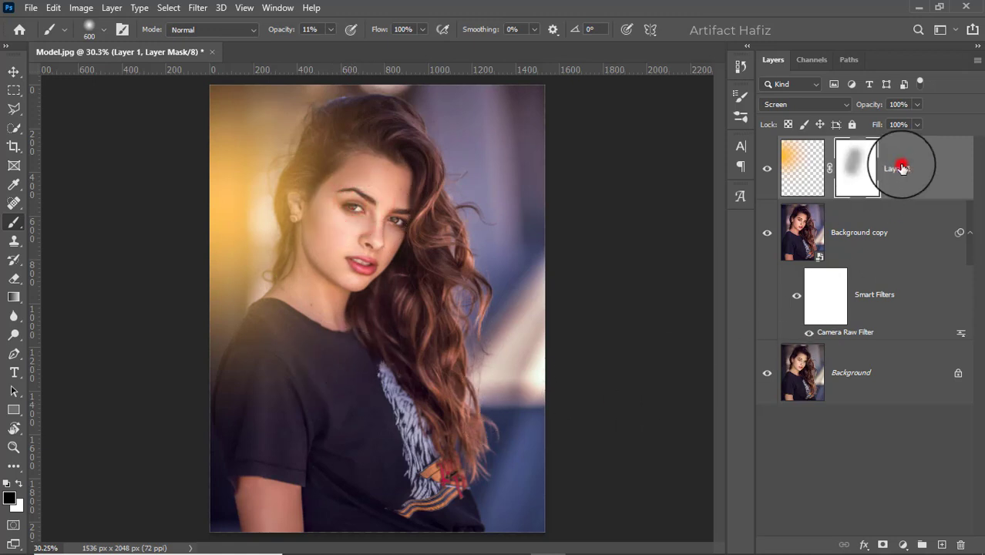
{"action": "left_click", "coordinate": [901, 167]}
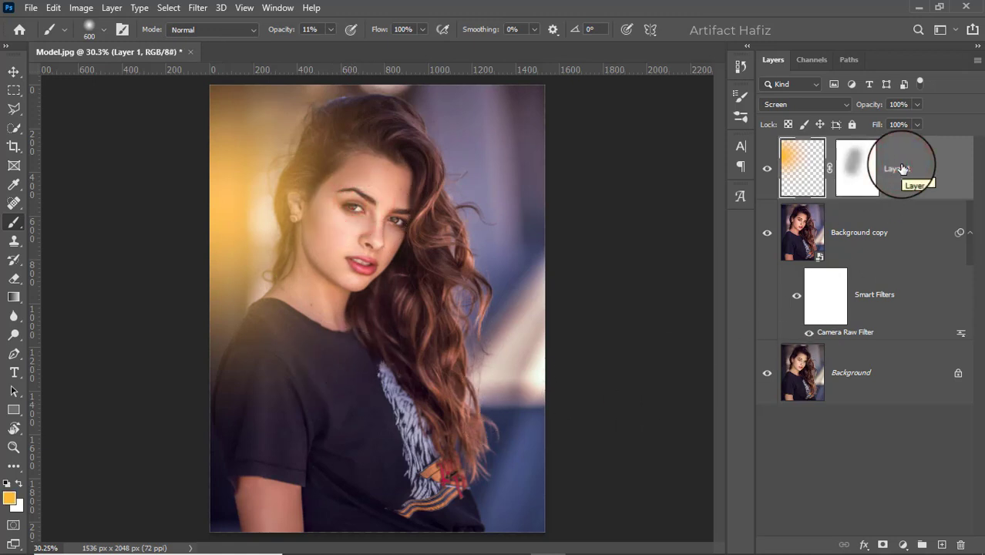
- Stamp all visible layers into Layer 2, convert it for Smart Filters, and launch Color Efex Pro 4
{"action": "key", "text": "ctrl+alt+shift+e"}
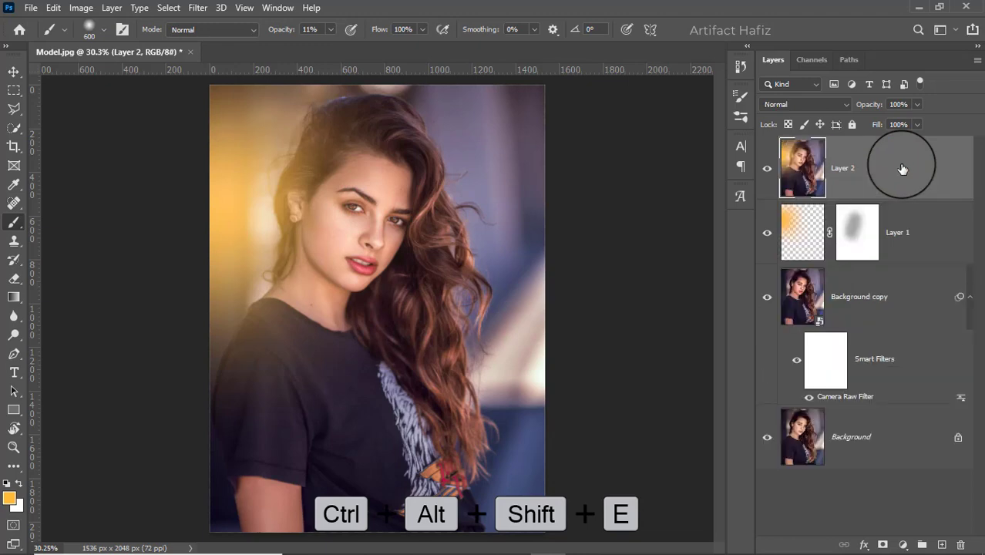
{"action": "left_click", "coordinate": [13, 71]}
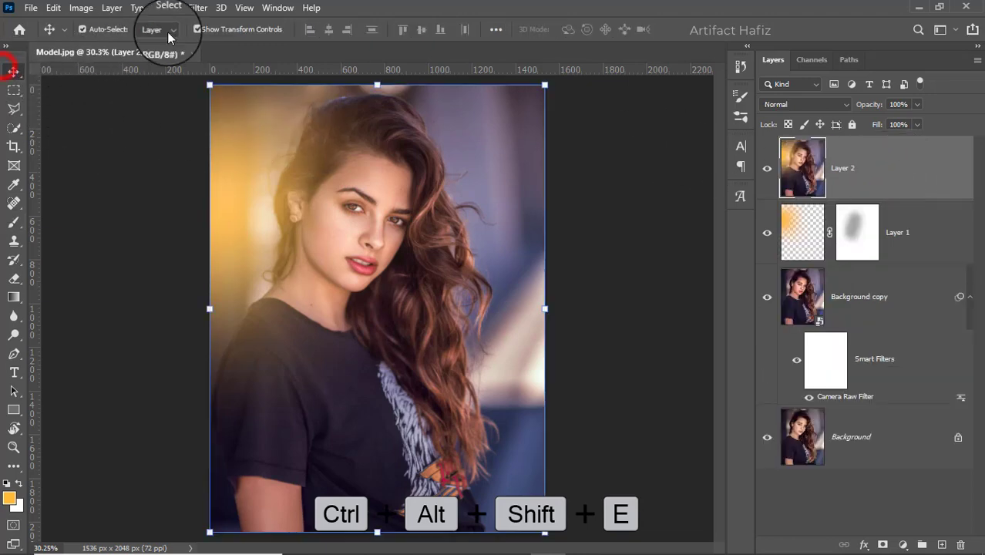
{"action": "left_click", "coordinate": [198, 8]}
{"action": "left_click", "coordinate": [211, 44]}
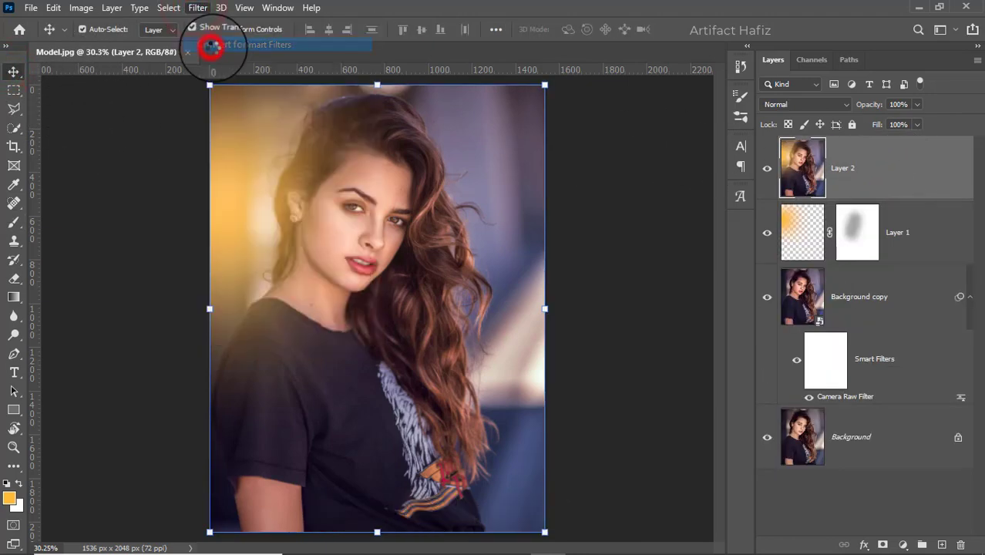
{"action": "left_click", "coordinate": [198, 7]}
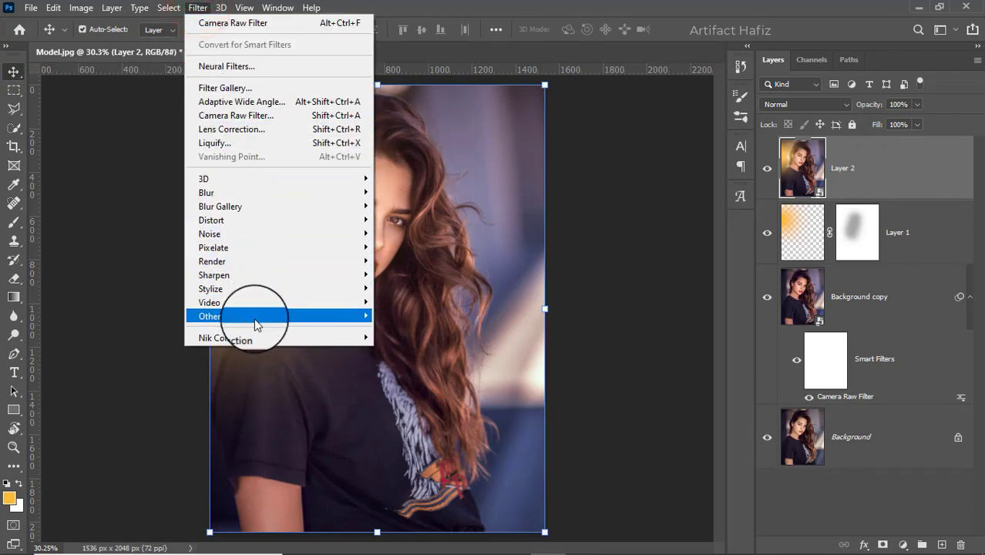
{"action": "mouse_move", "coordinate": [226, 338]}
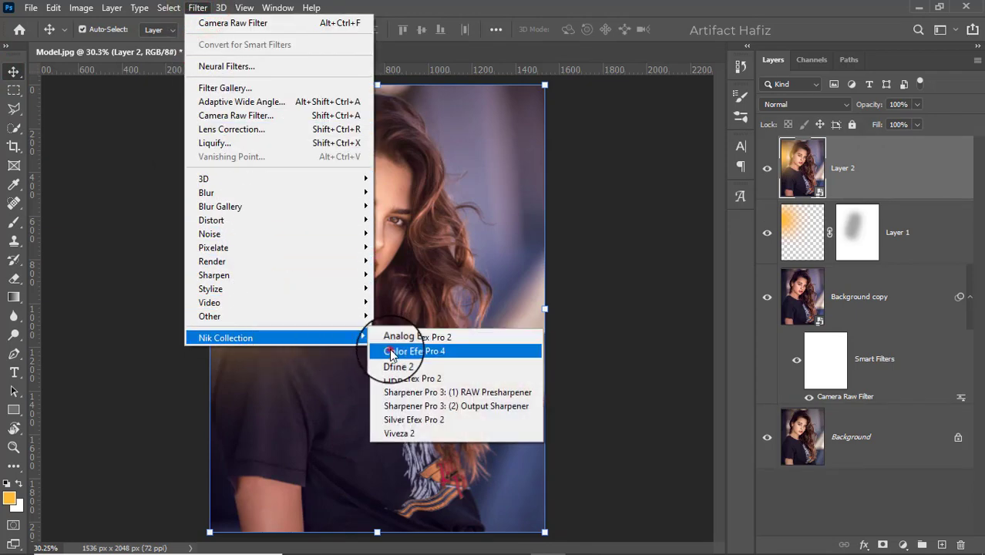
{"action": "left_click", "coordinate": [390, 350]}
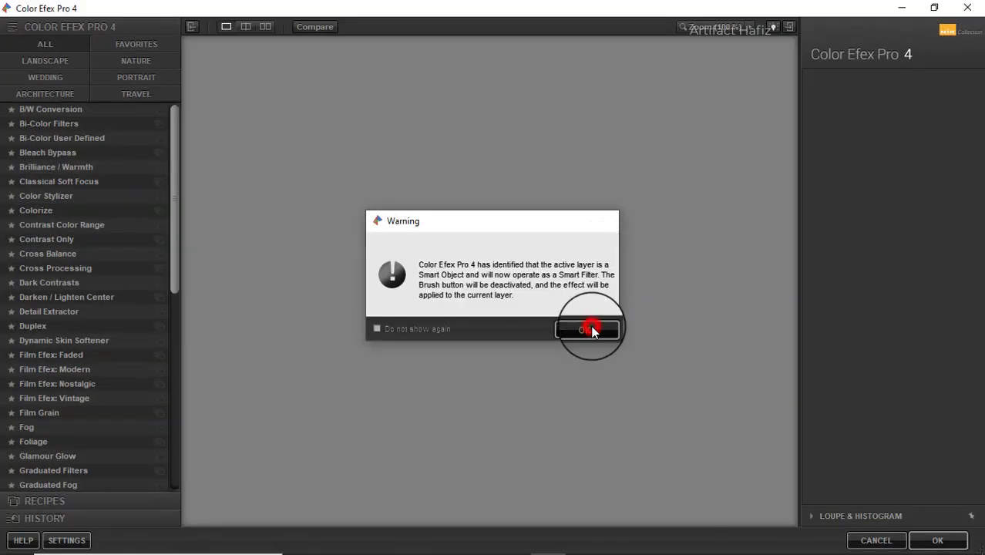
- After dismissing the warning, apply Cross Processing method T01 at 29% strength, checking it before and after
{"action": "left_click", "coordinate": [589, 327]}
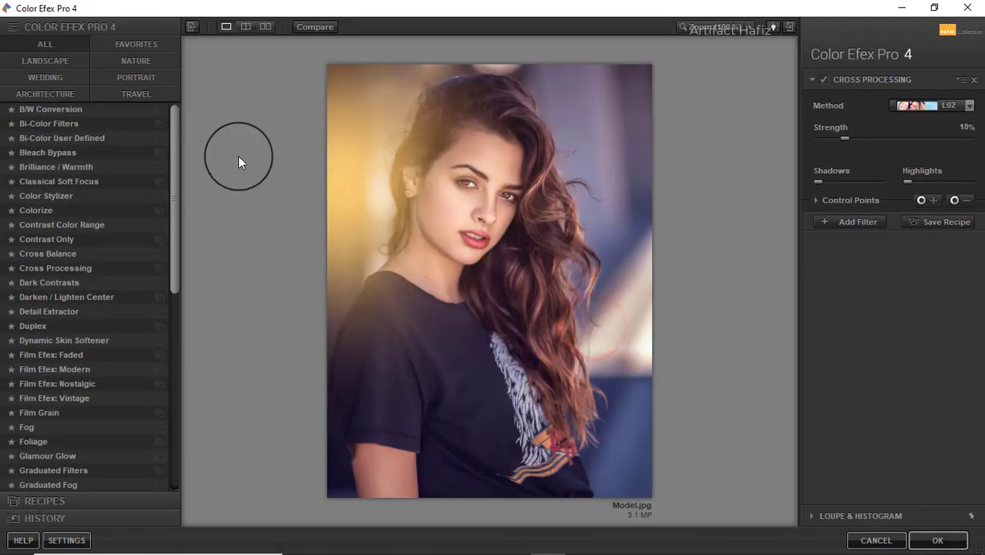
{"action": "left_click", "coordinate": [48, 267]}
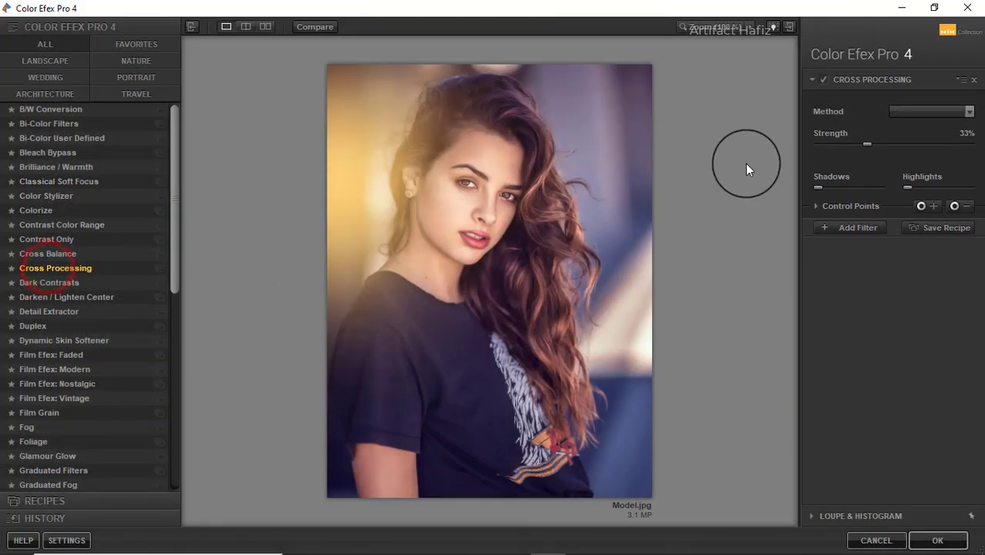
{"action": "left_click", "coordinate": [933, 114]}
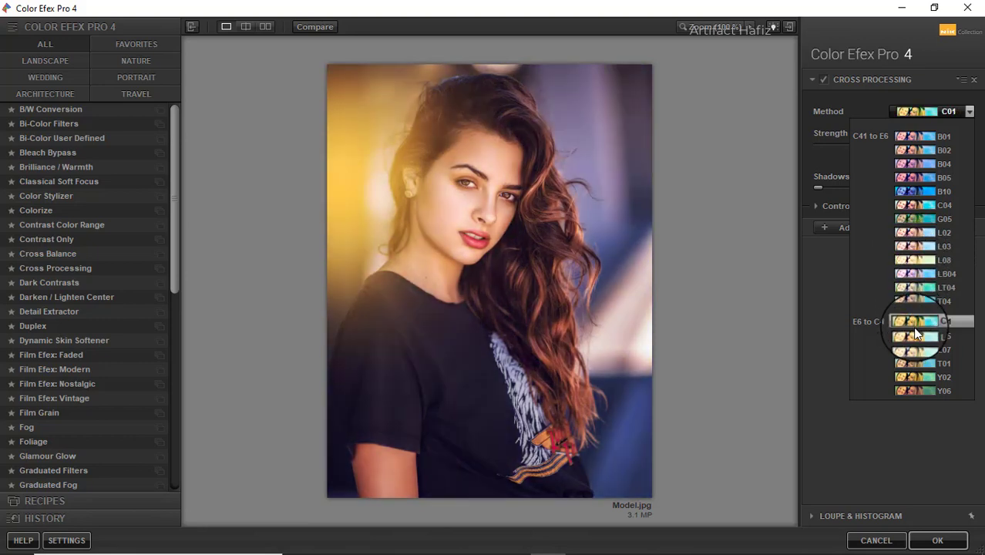
{"action": "left_click", "coordinate": [924, 368]}
{"action": "left_click", "coordinate": [820, 77]}
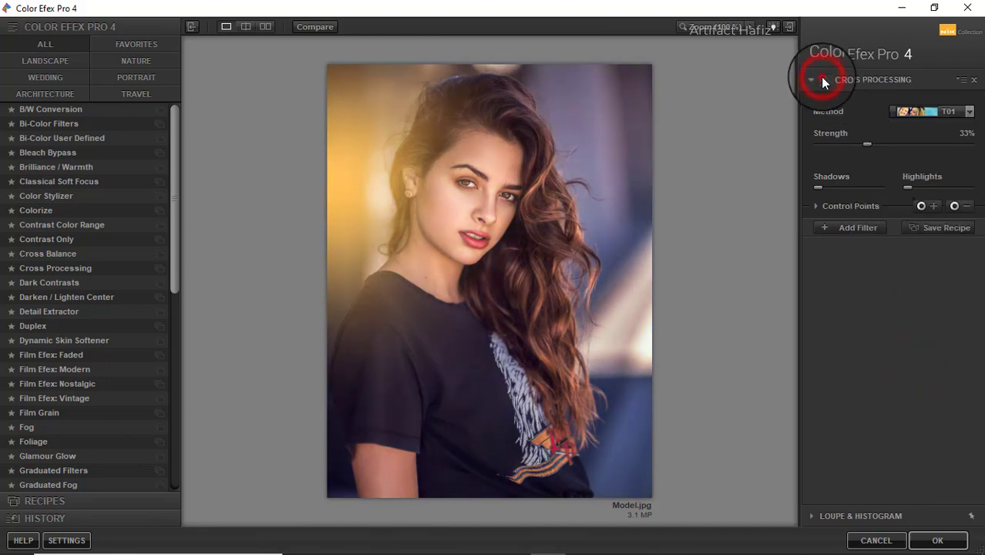
{"action": "left_click", "coordinate": [821, 80]}
{"action": "left_click_drag", "start_coordinate": [865, 144], "coordinate": [862, 180]}
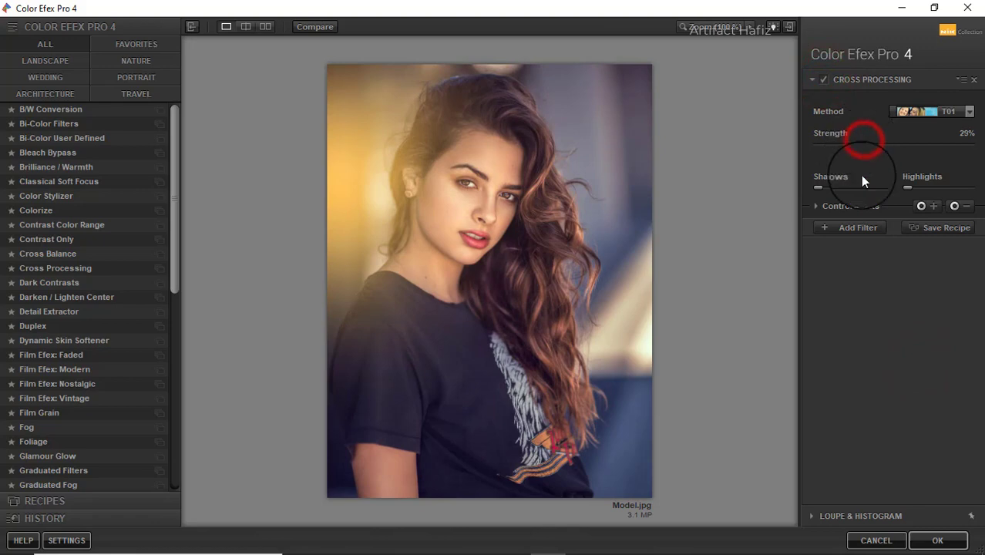
{"action": "left_click", "coordinate": [934, 539]}
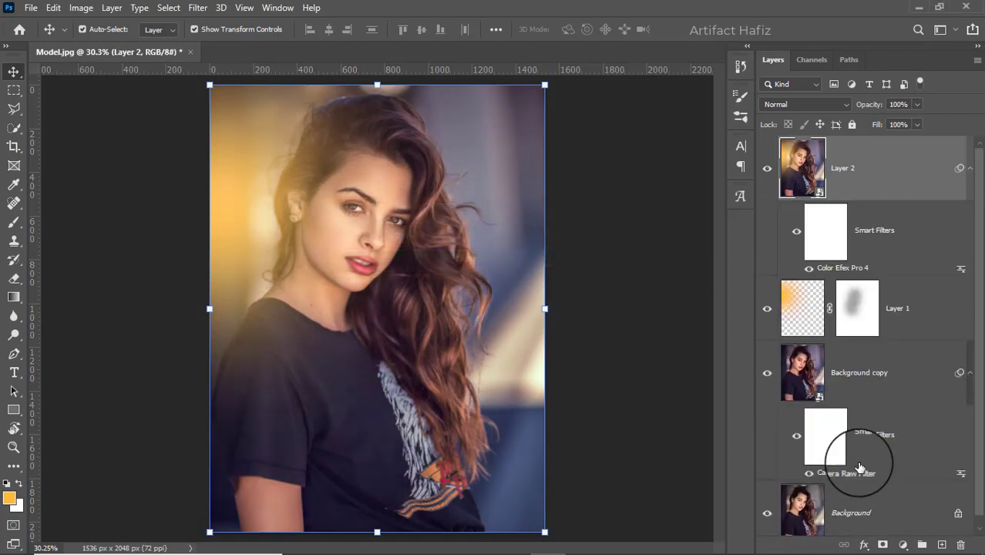
{"action": "left_click", "coordinate": [767, 513], "text": "alt"}
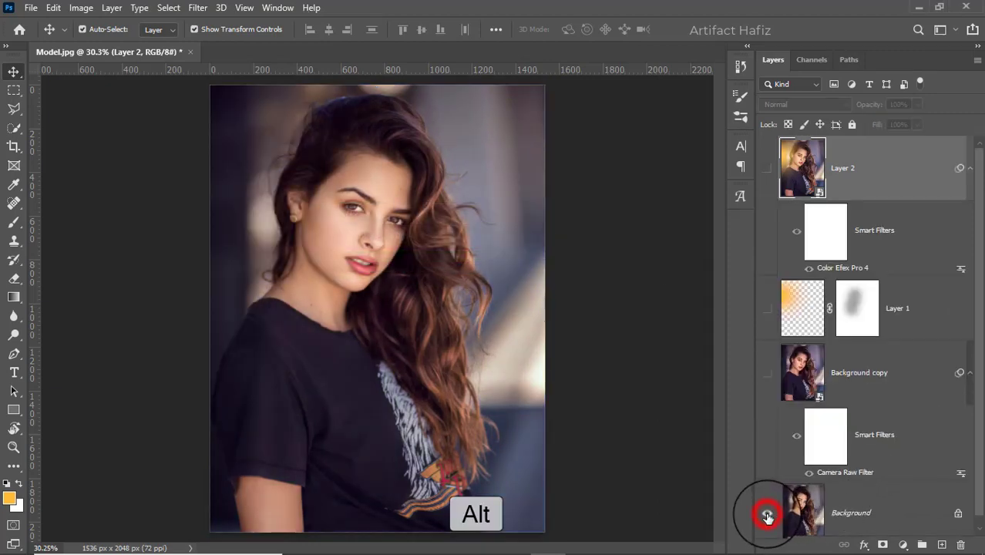
{"action": "left_click", "coordinate": [767, 514], "text": "alt"}
{"action": "left_click", "coordinate": [767, 514], "text": "alt"}
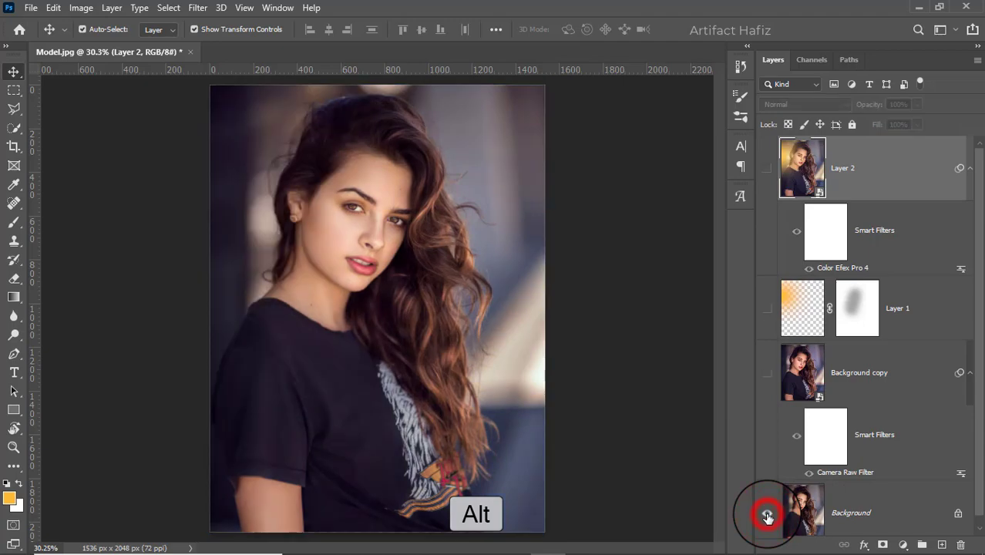